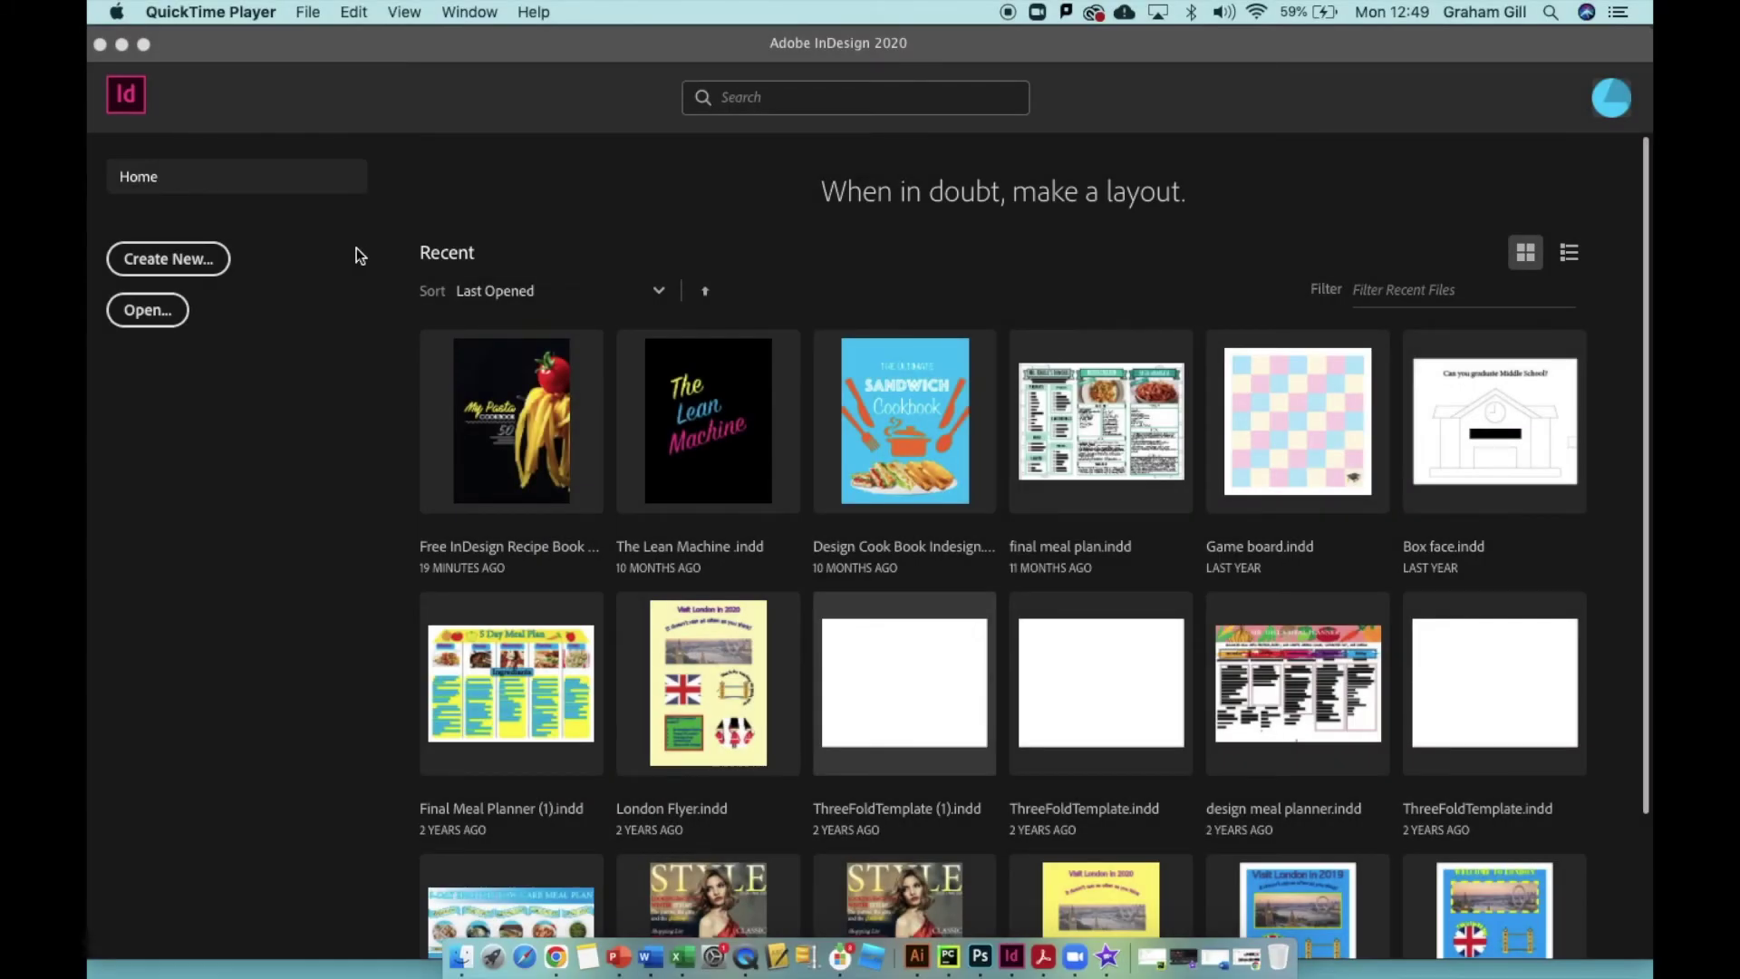
# Open a new document on the Print tab with all blank presets (A5, A4, A3) listed
pyautogui.click(172, 259)
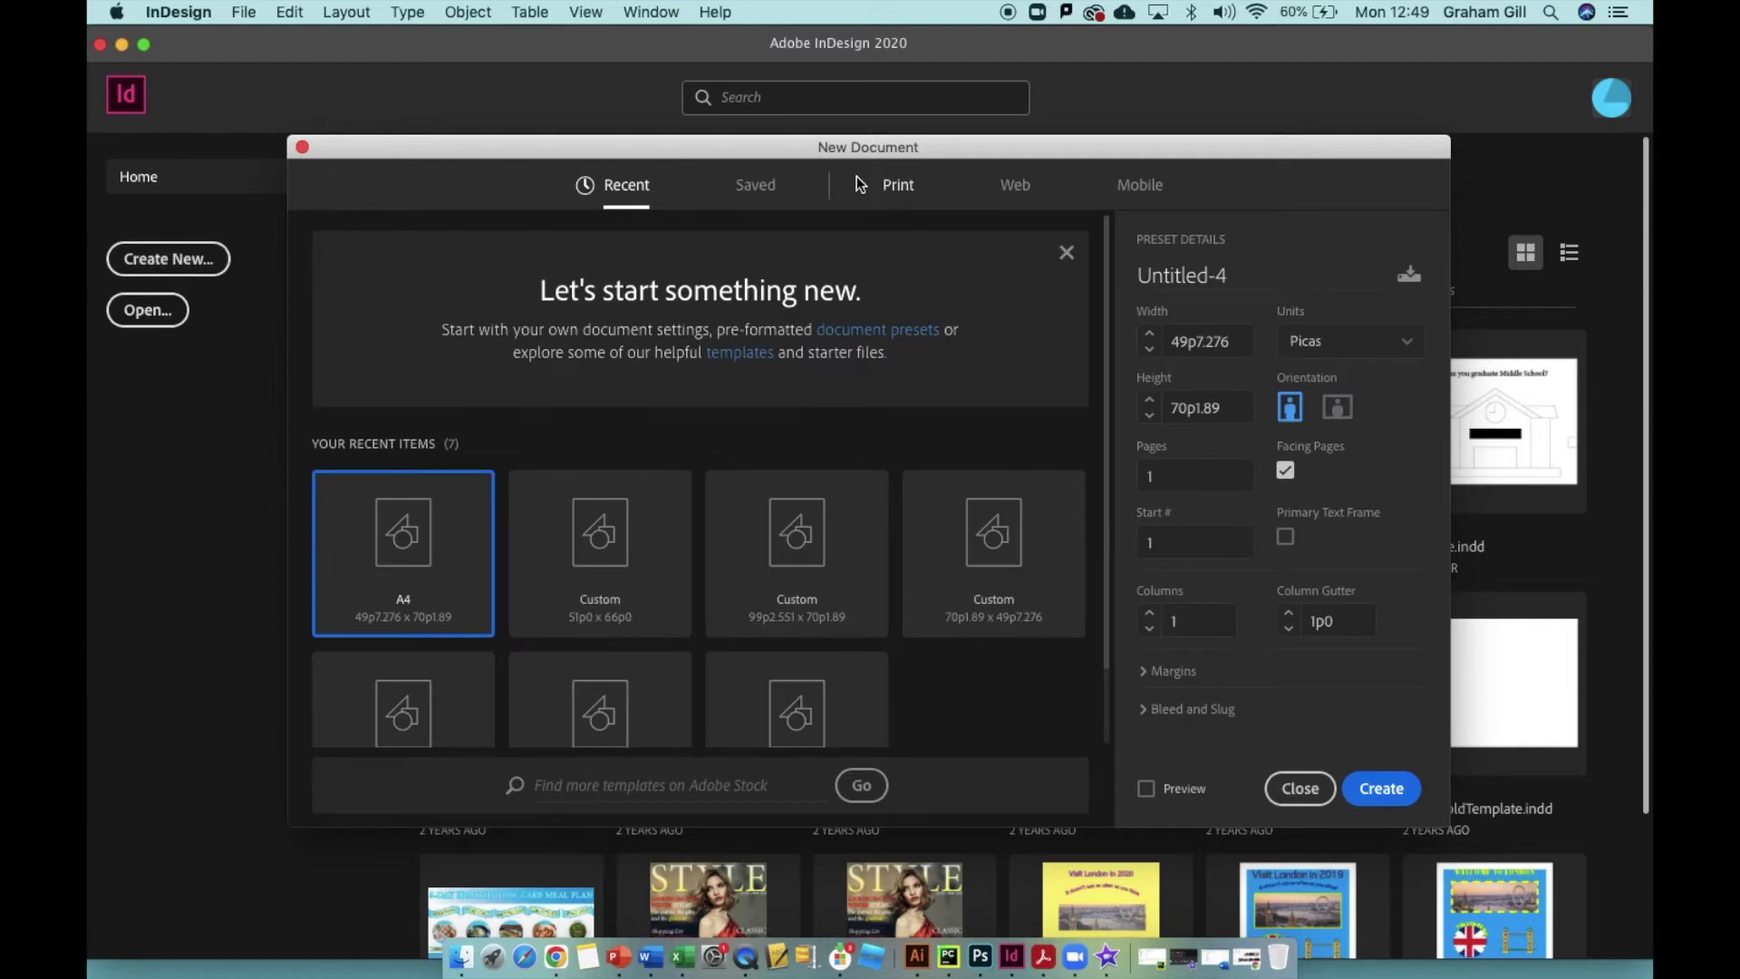
pyautogui.click(906, 190)
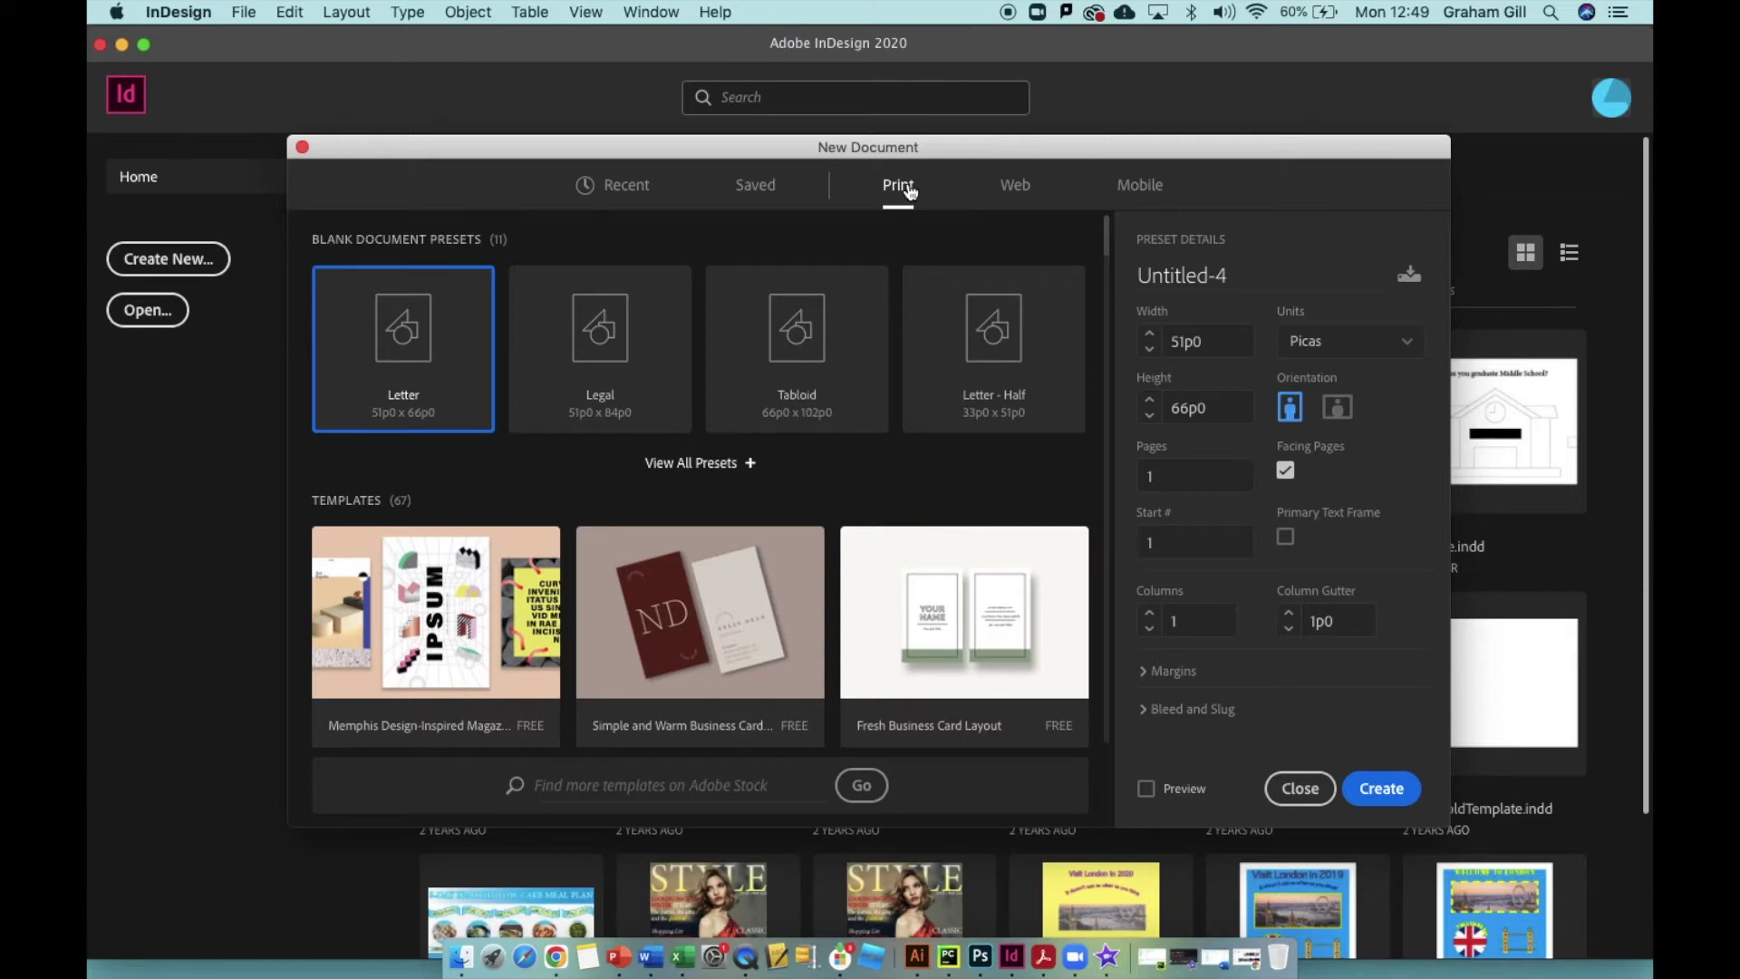
pyautogui.click(696, 464)
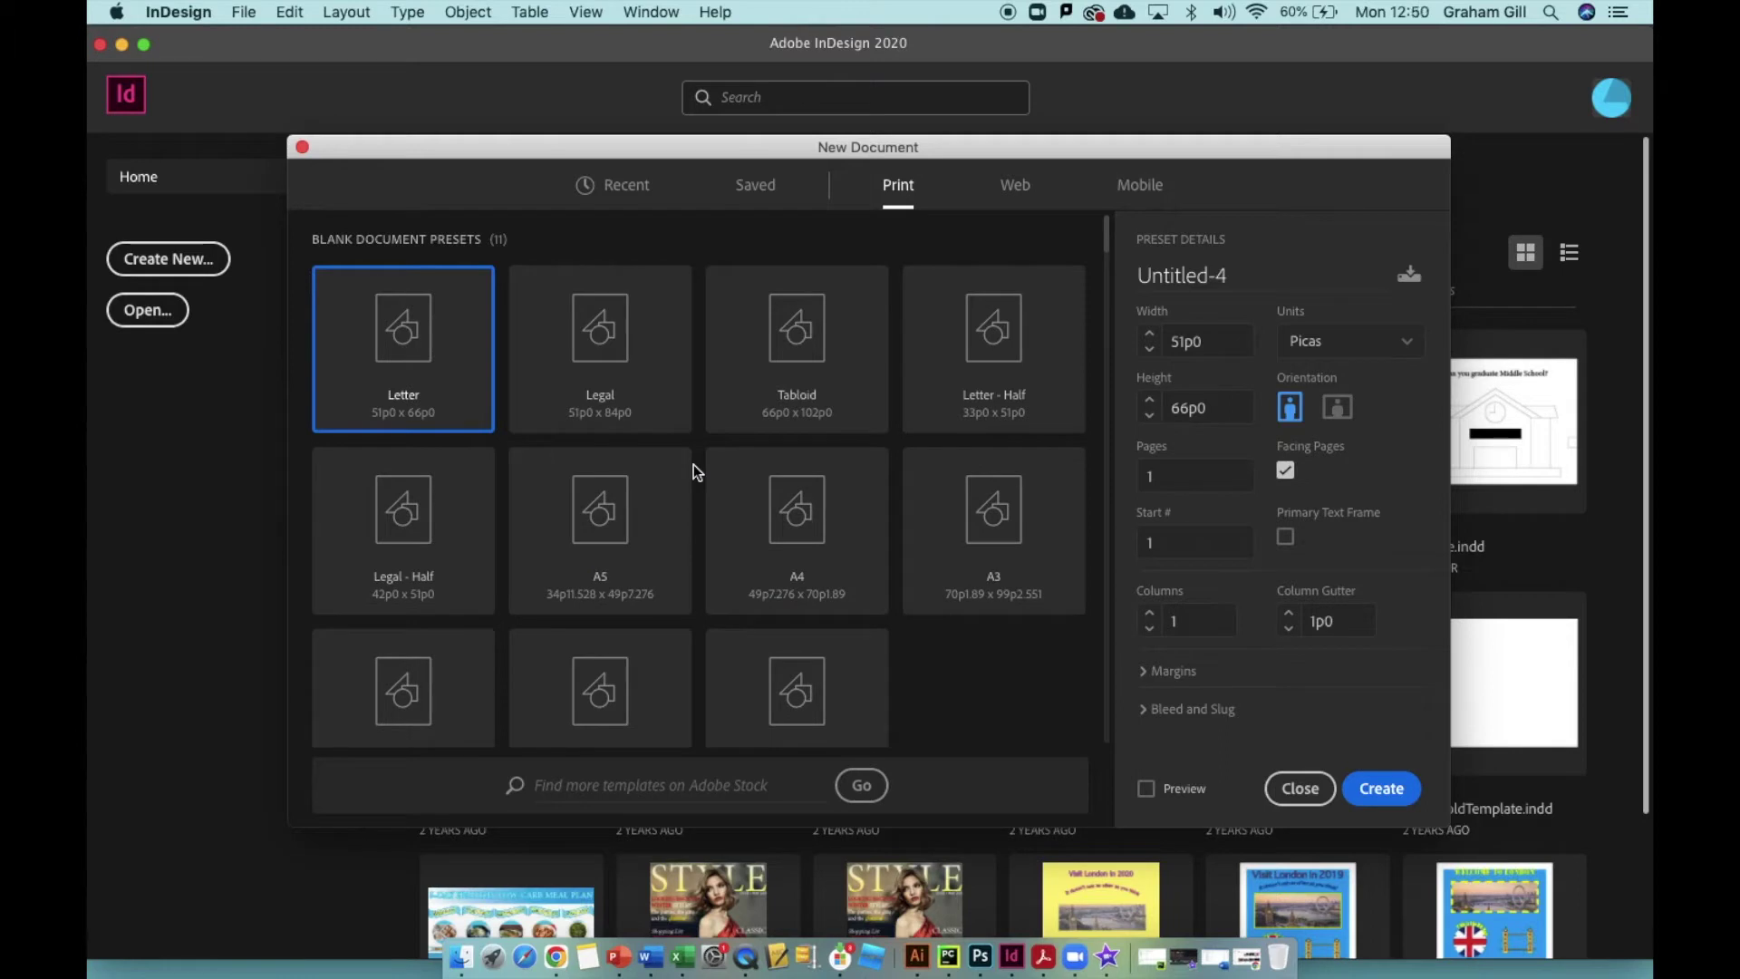
# Create a 210 × 297 mm A4 document in millimetres, with Margins and Bleed sections expanded
pyautogui.click(799, 517)
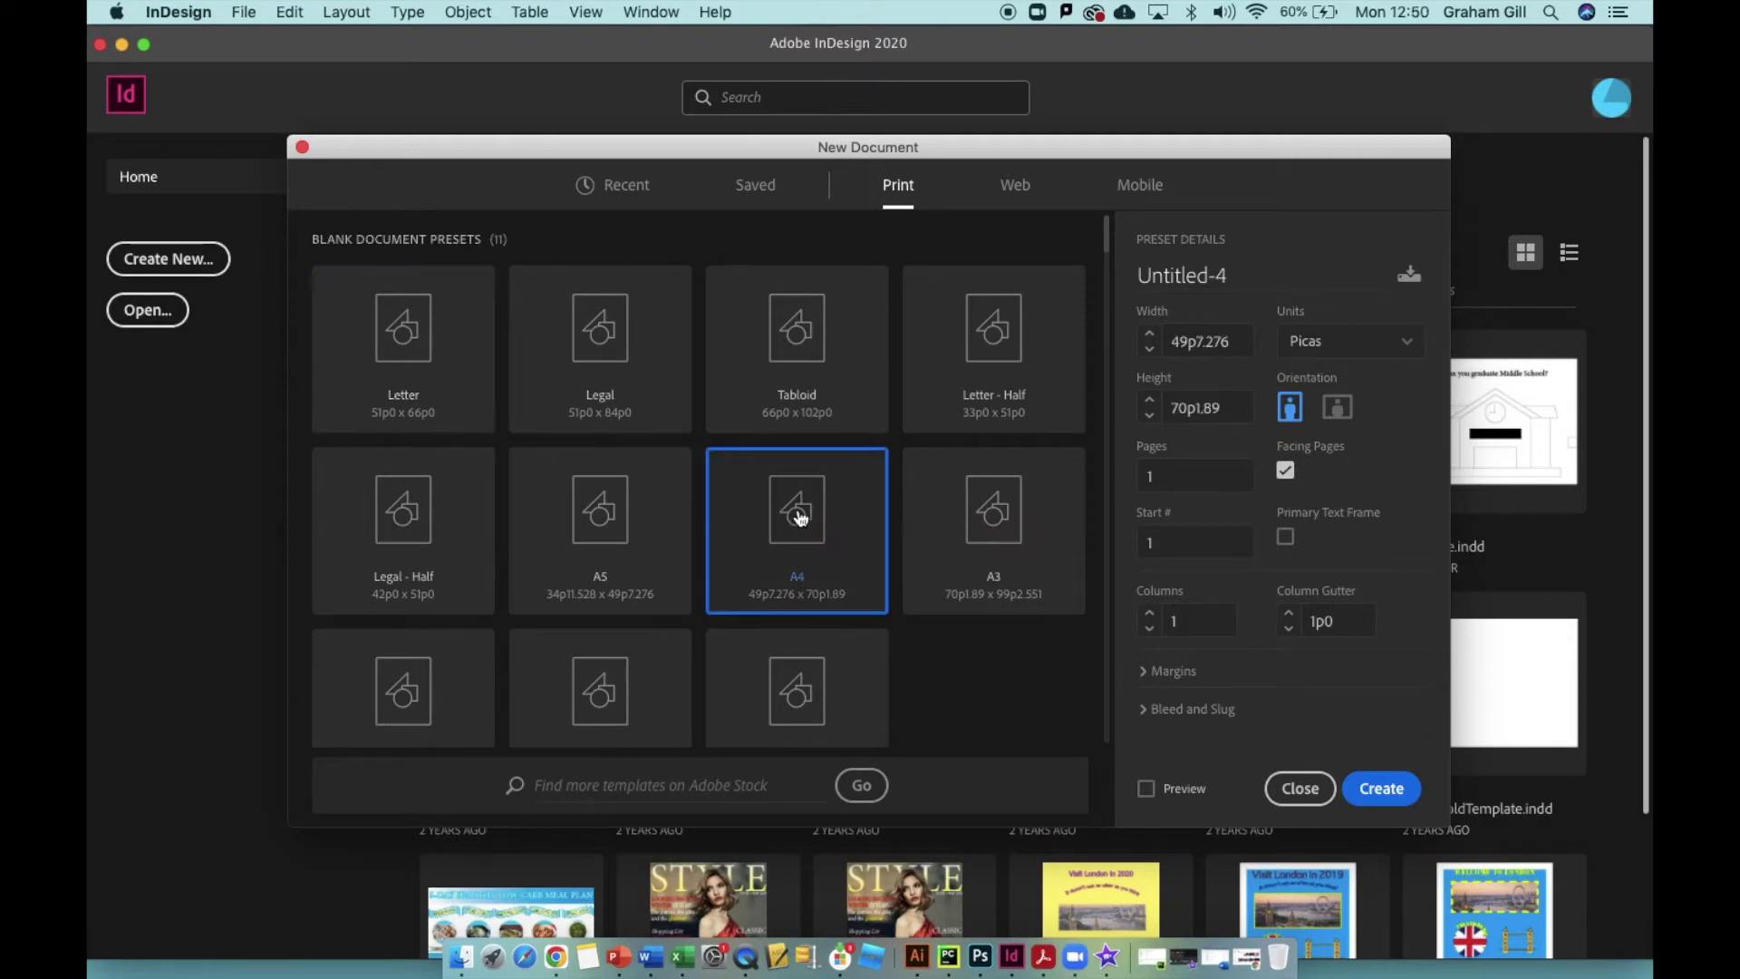
pyautogui.click(1385, 349)
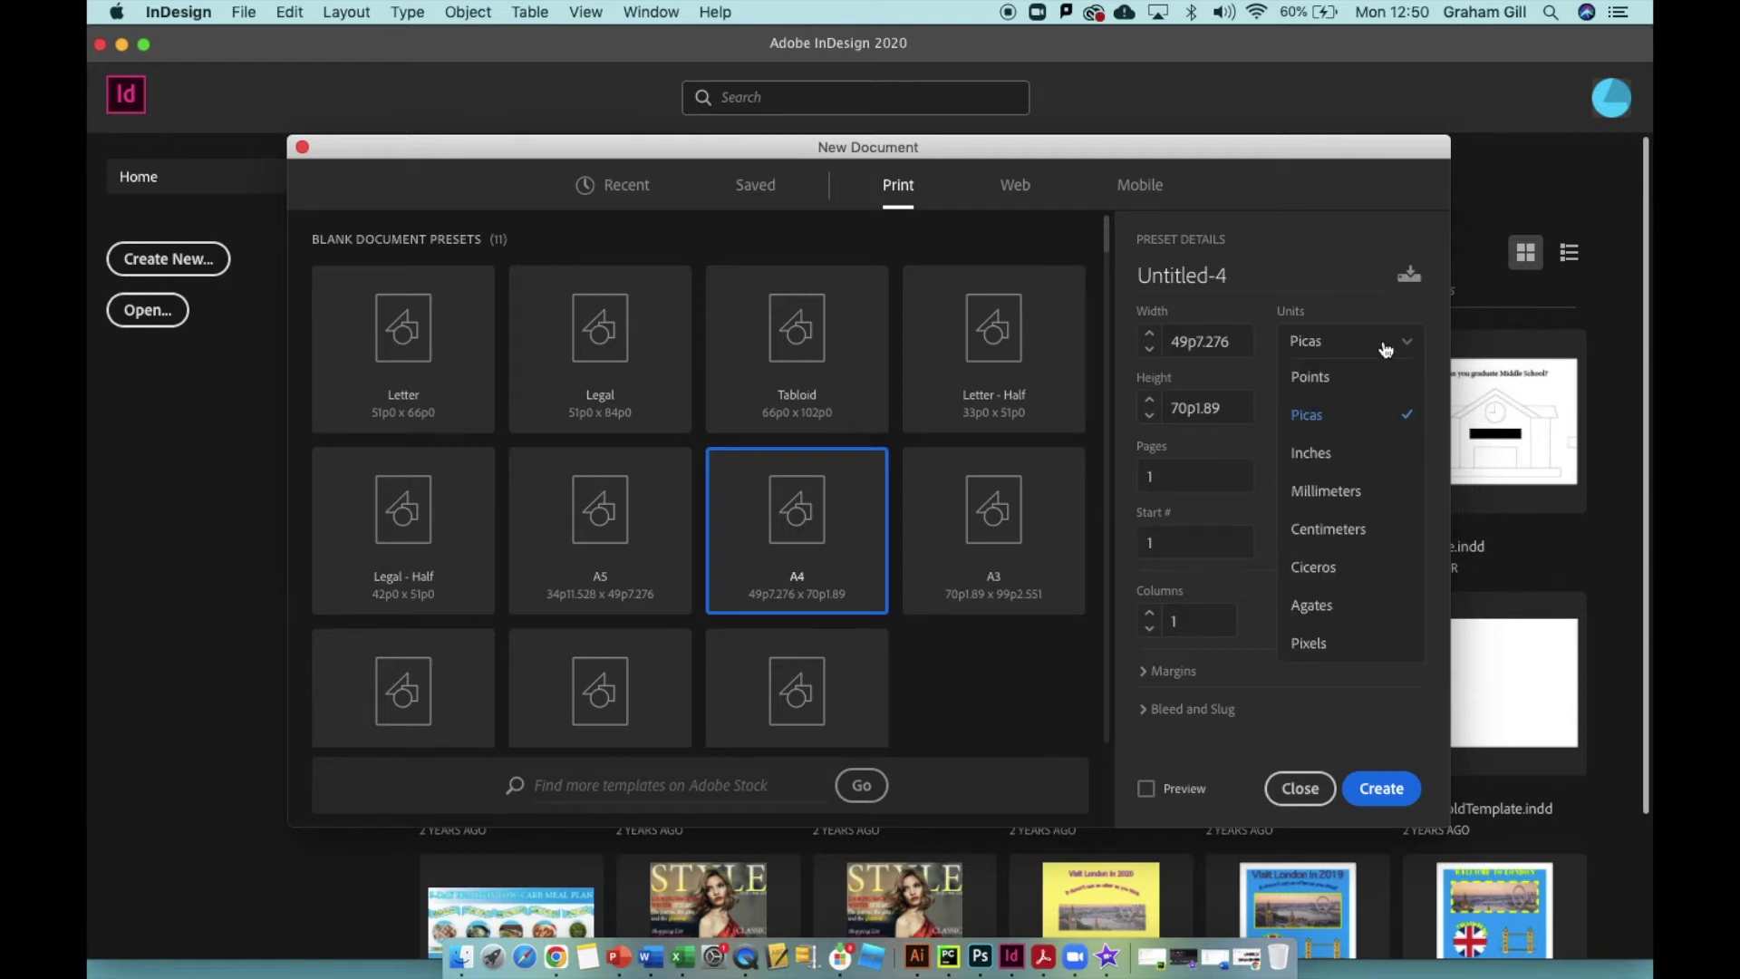
pyautogui.click(1353, 497)
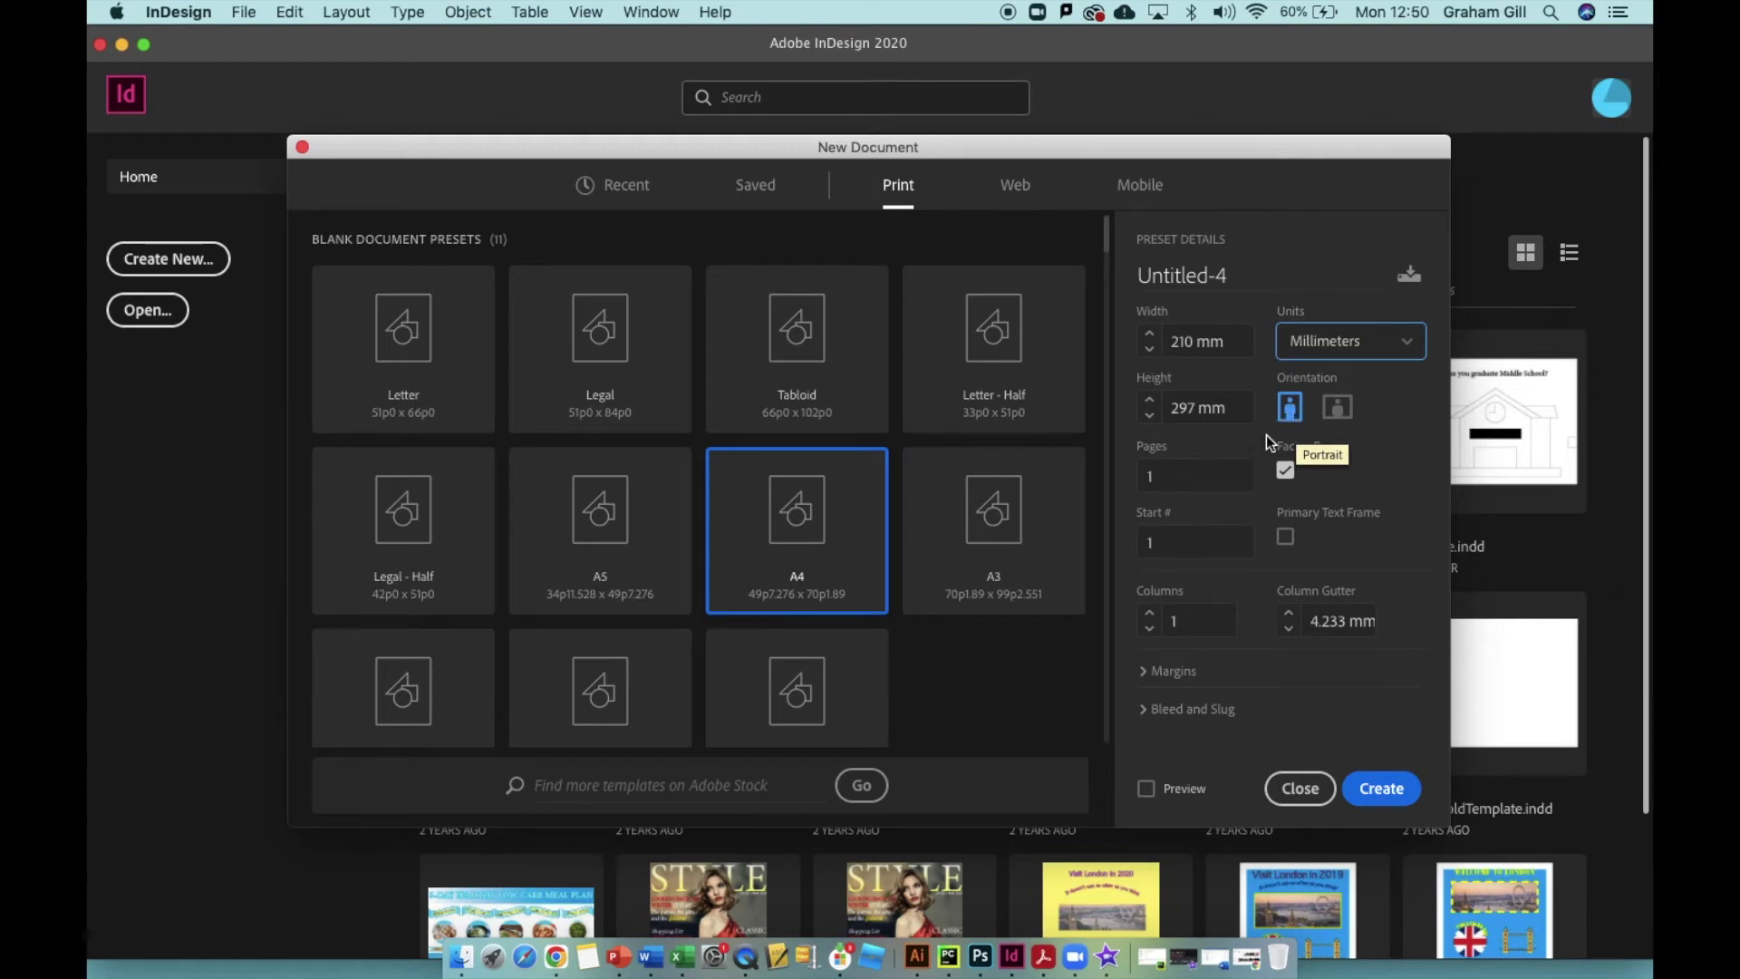
pyautogui.click(1145, 673)
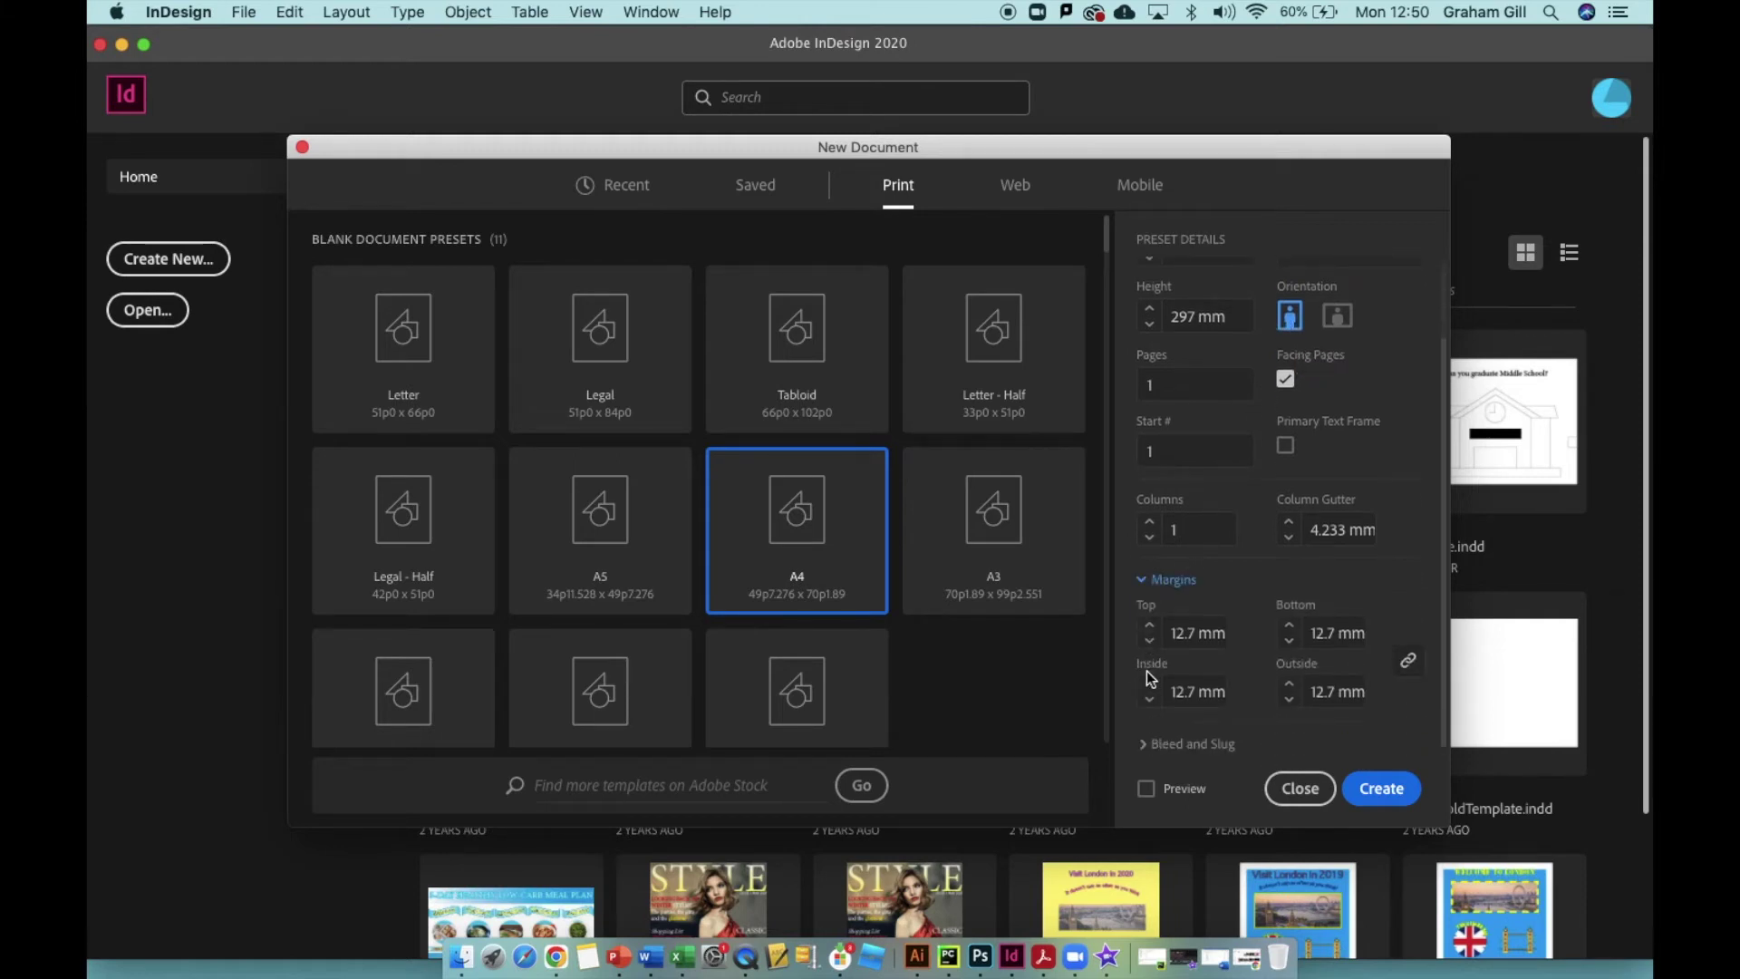
pyautogui.click(1144, 747)
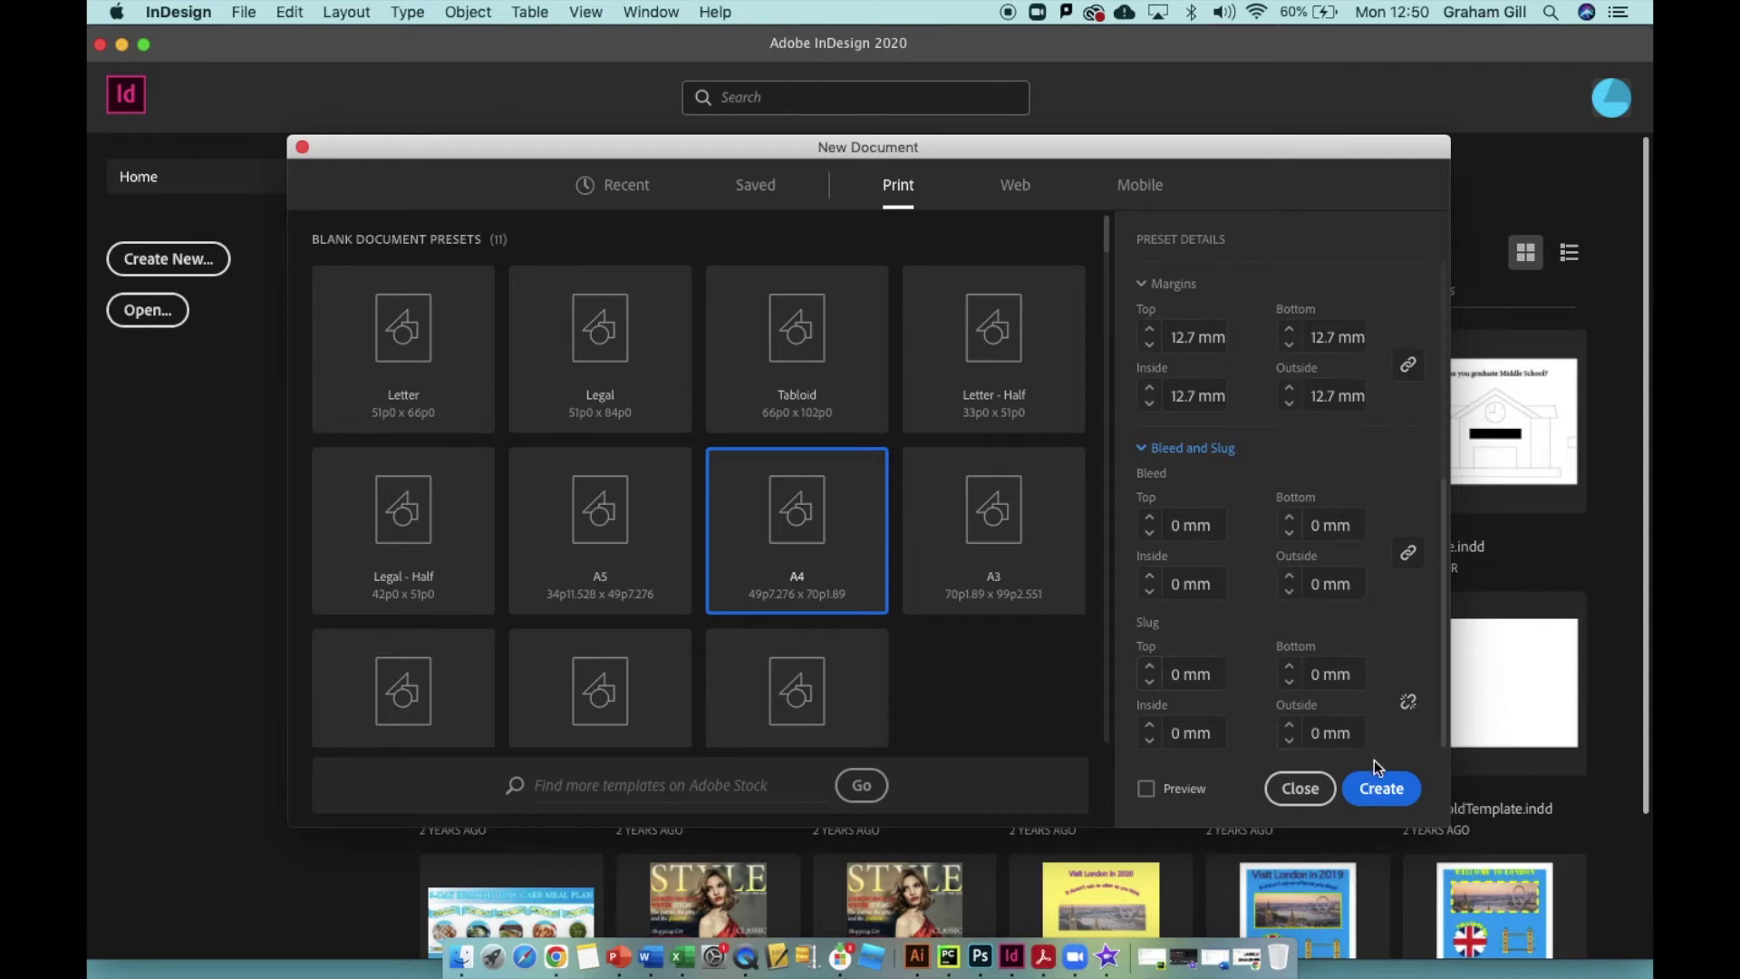
pyautogui.click(1384, 790)
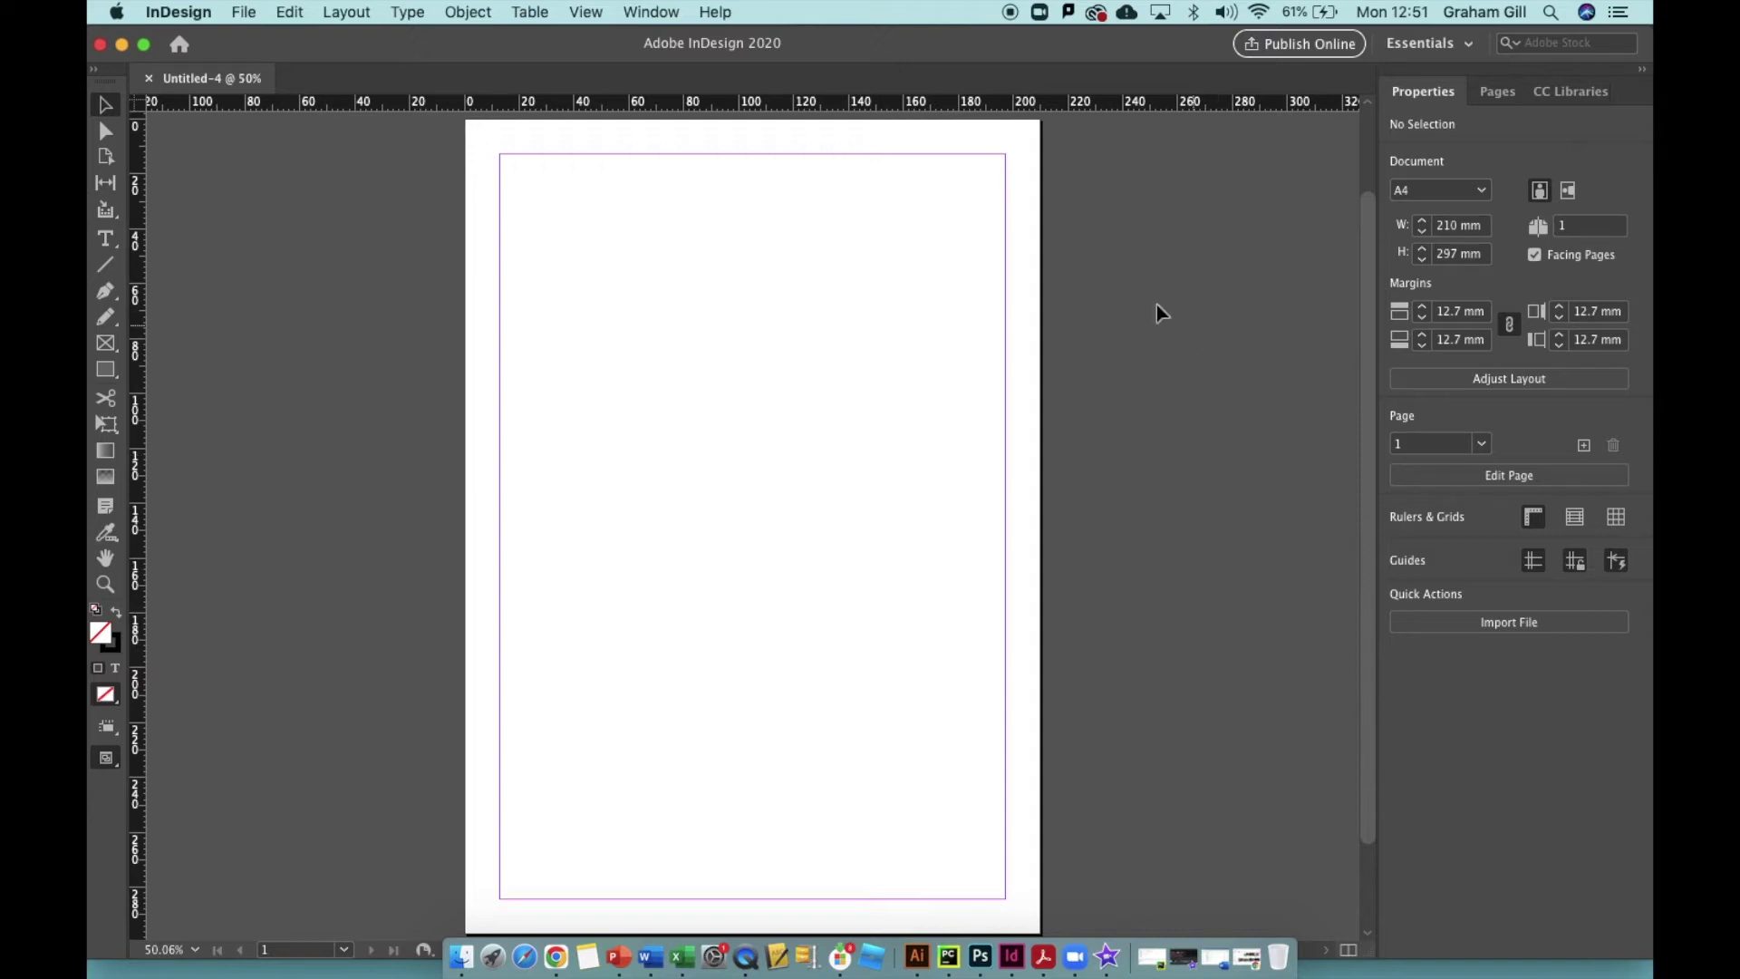
# Open the File menu for the new A4 document
pyautogui.click(244, 12)
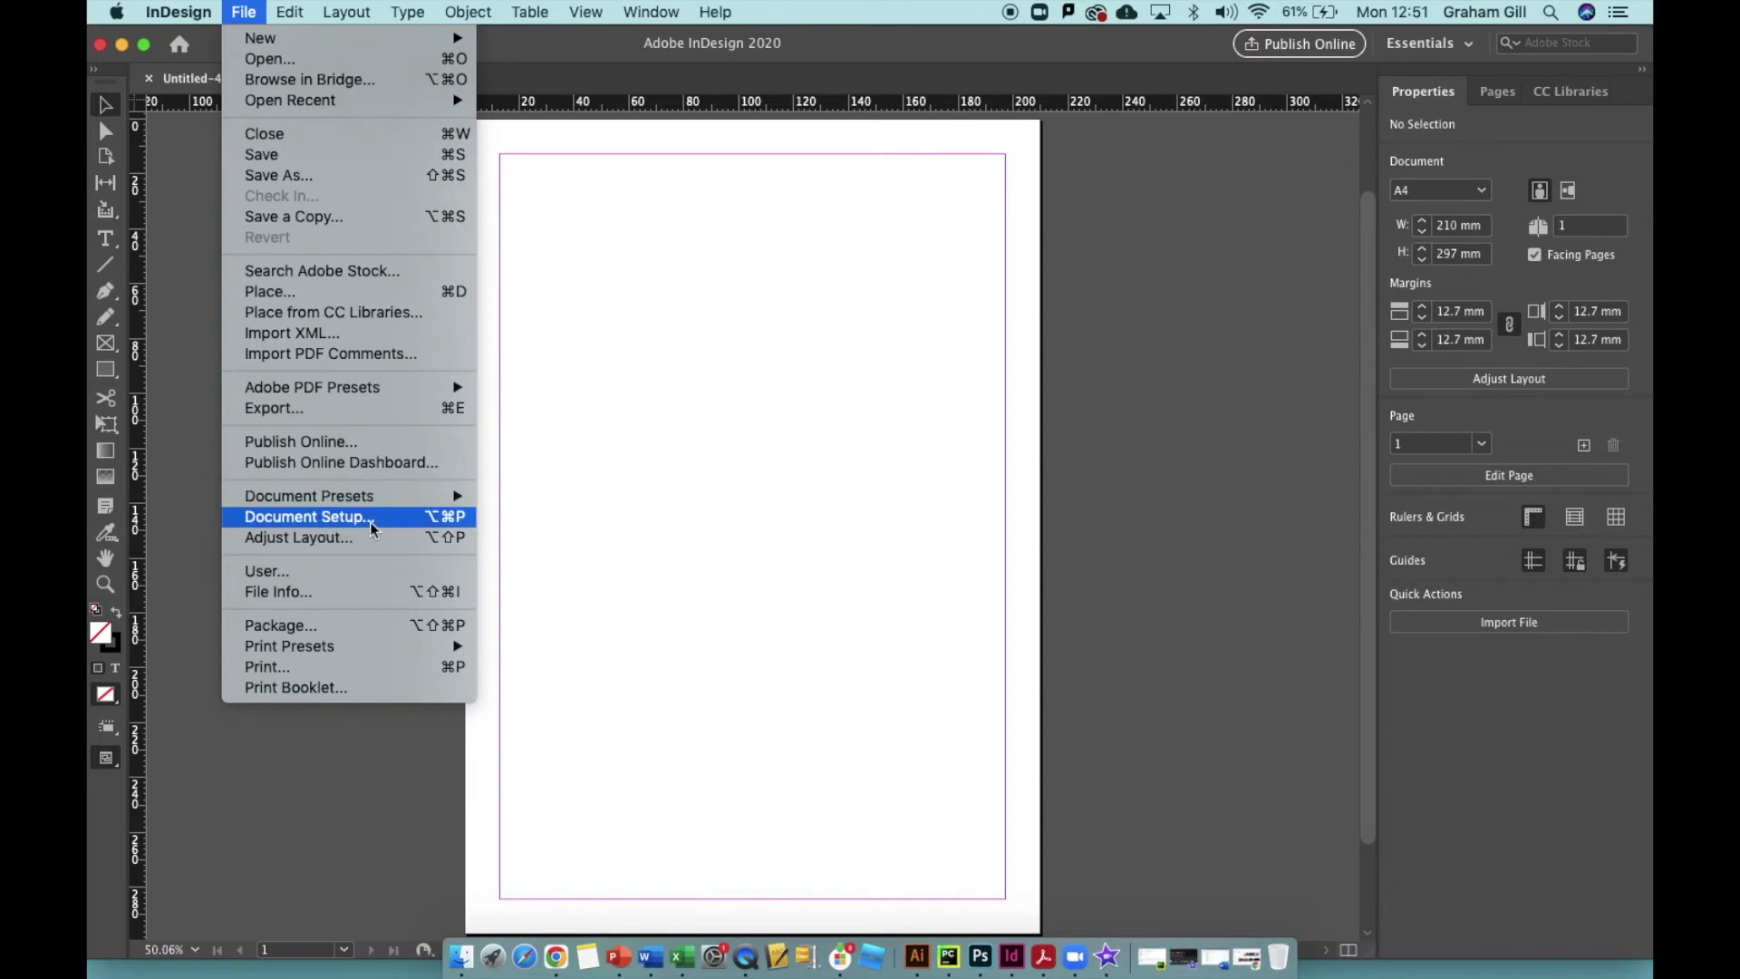
# In Document Setup, set all four linked margins to 10 mm
pyautogui.click(396, 521)
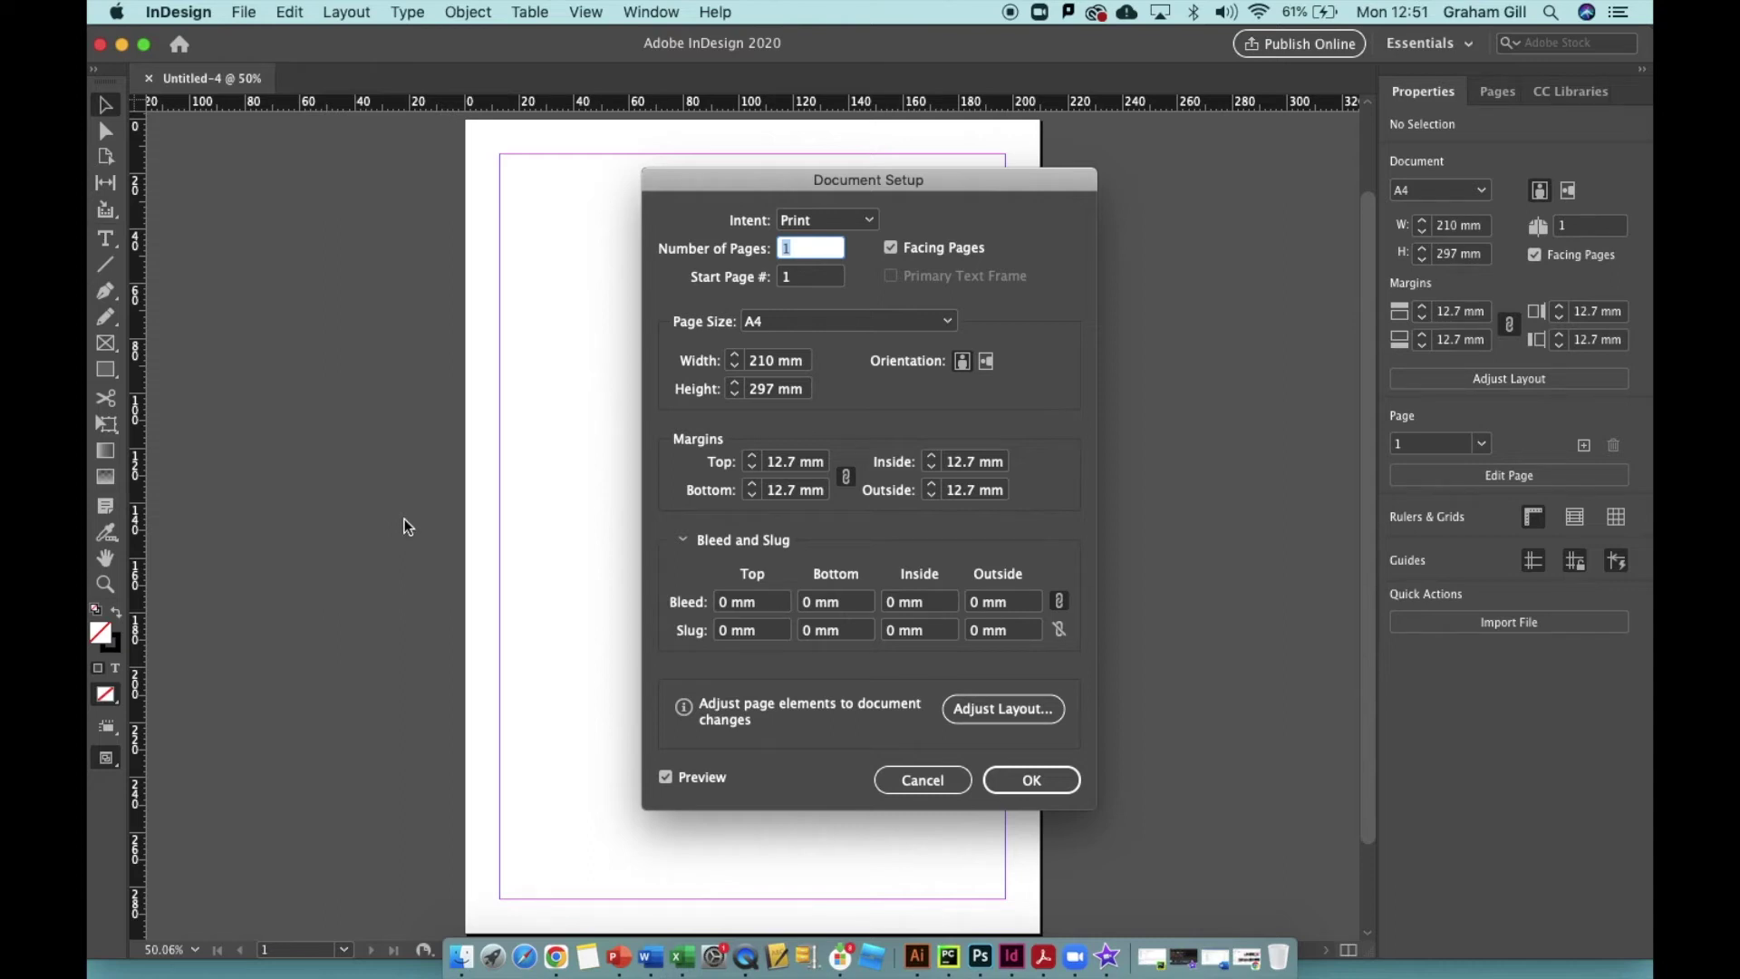
pyautogui.click(795, 464)
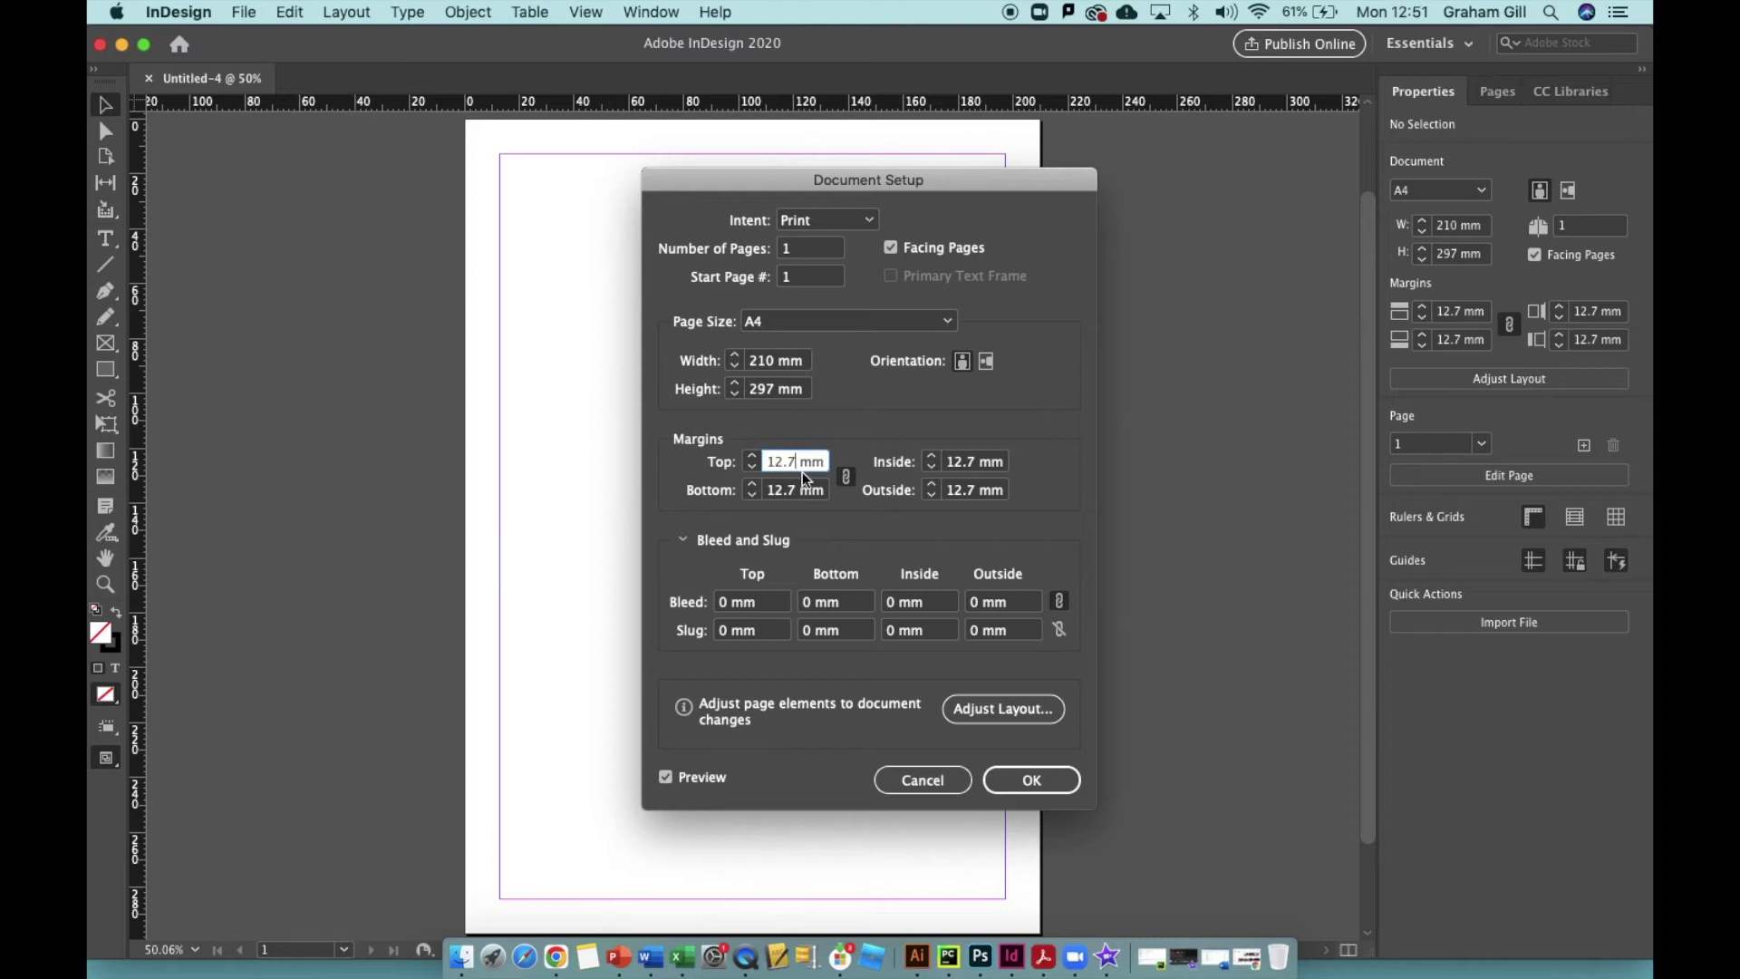
pyautogui.press('BackSpace')
pyautogui.press('BackSpace')
pyautogui.press('BackSpace')
pyautogui.press('BackSpace')
pyautogui.press('BackSpace')
pyautogui.write('10')
pyautogui.press('Tab')
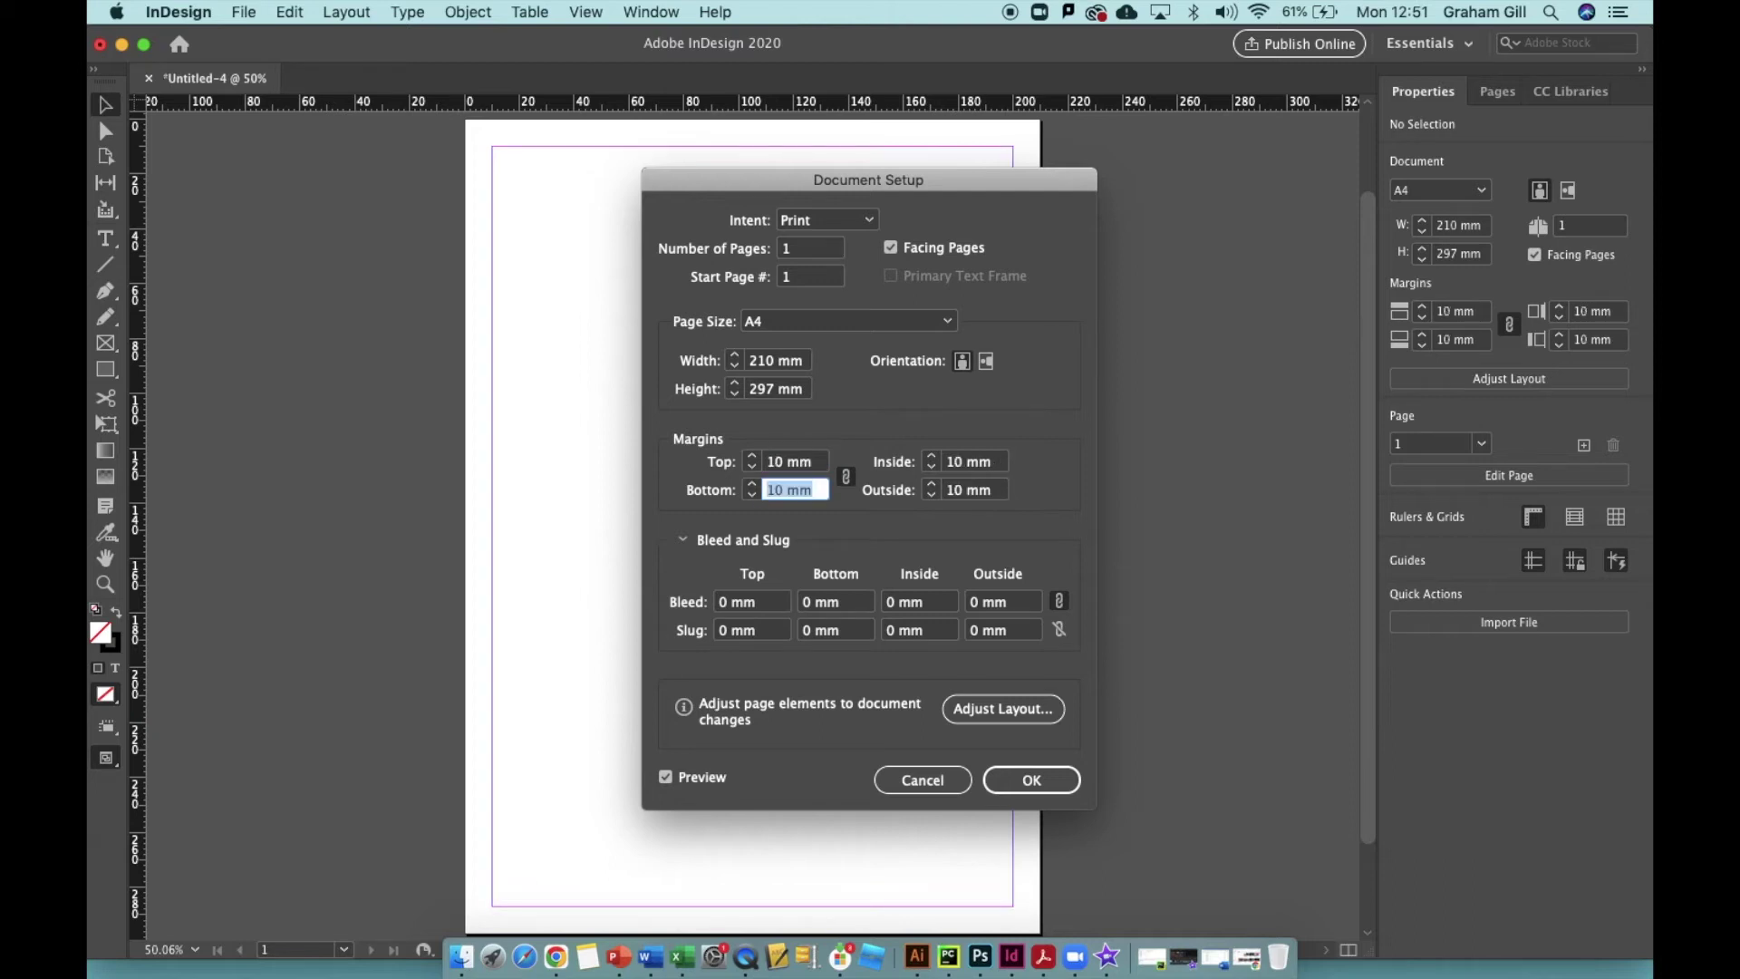
pyautogui.click(852, 488)
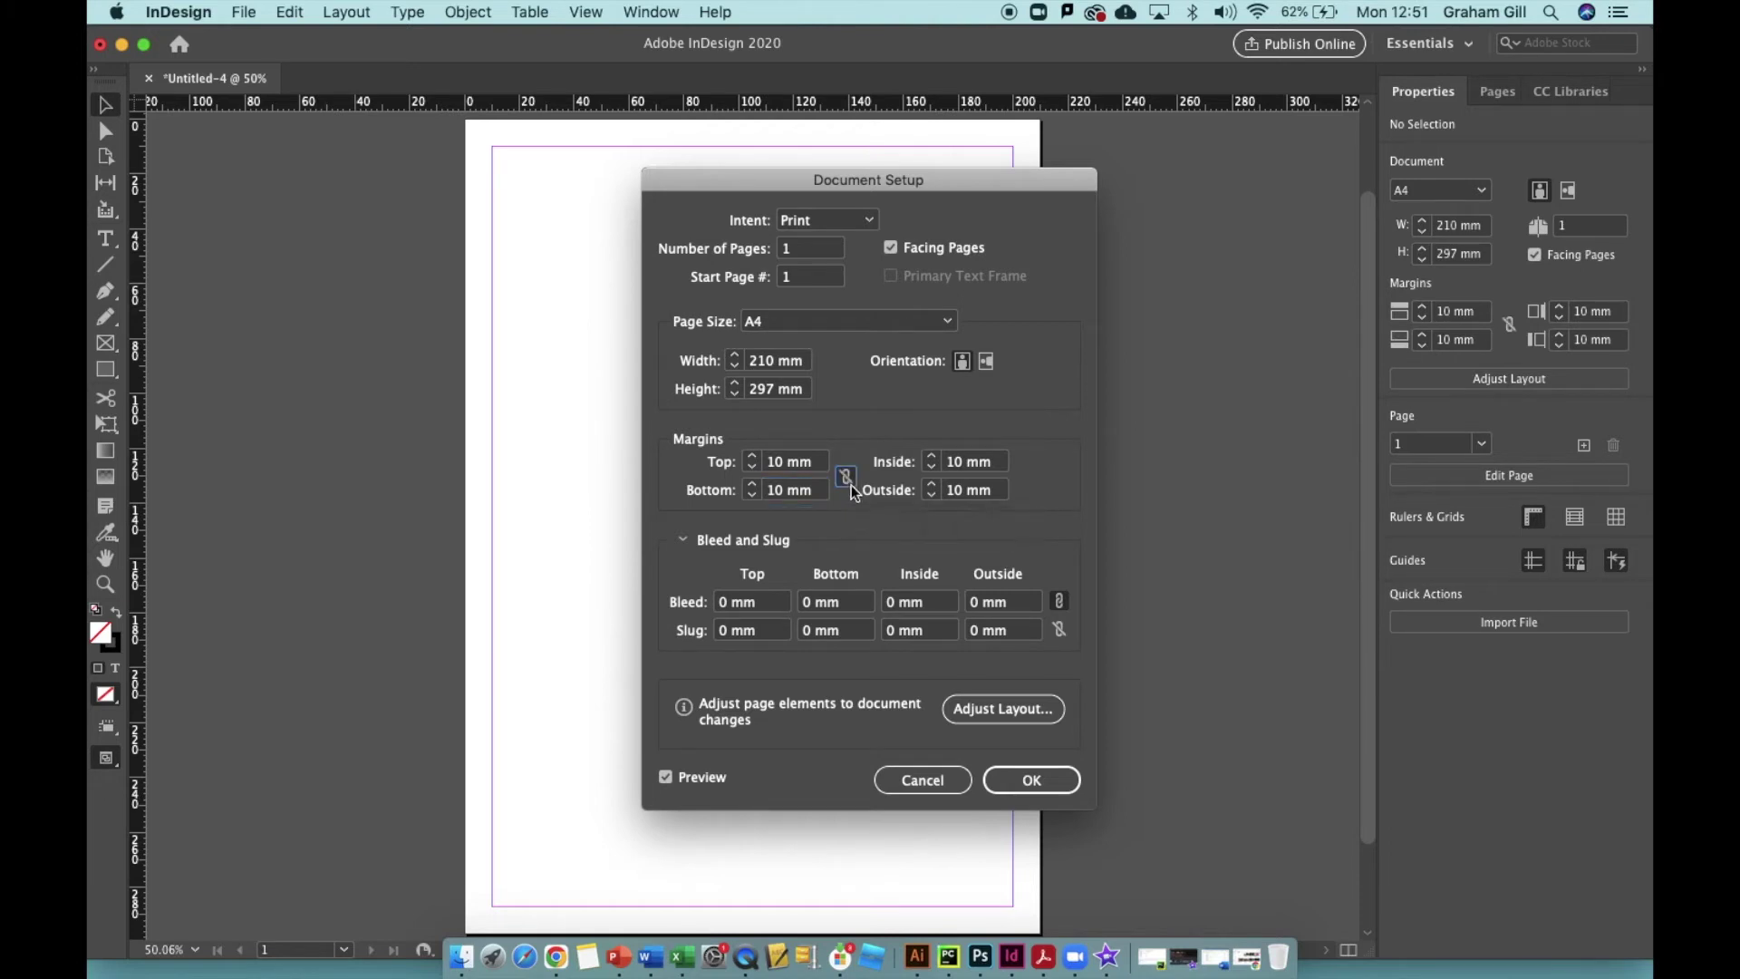
pyautogui.click(852, 488)
pyautogui.click(738, 602)
# Set a linked 3 mm bleed on every side of the page
pyautogui.press('BackSpace')
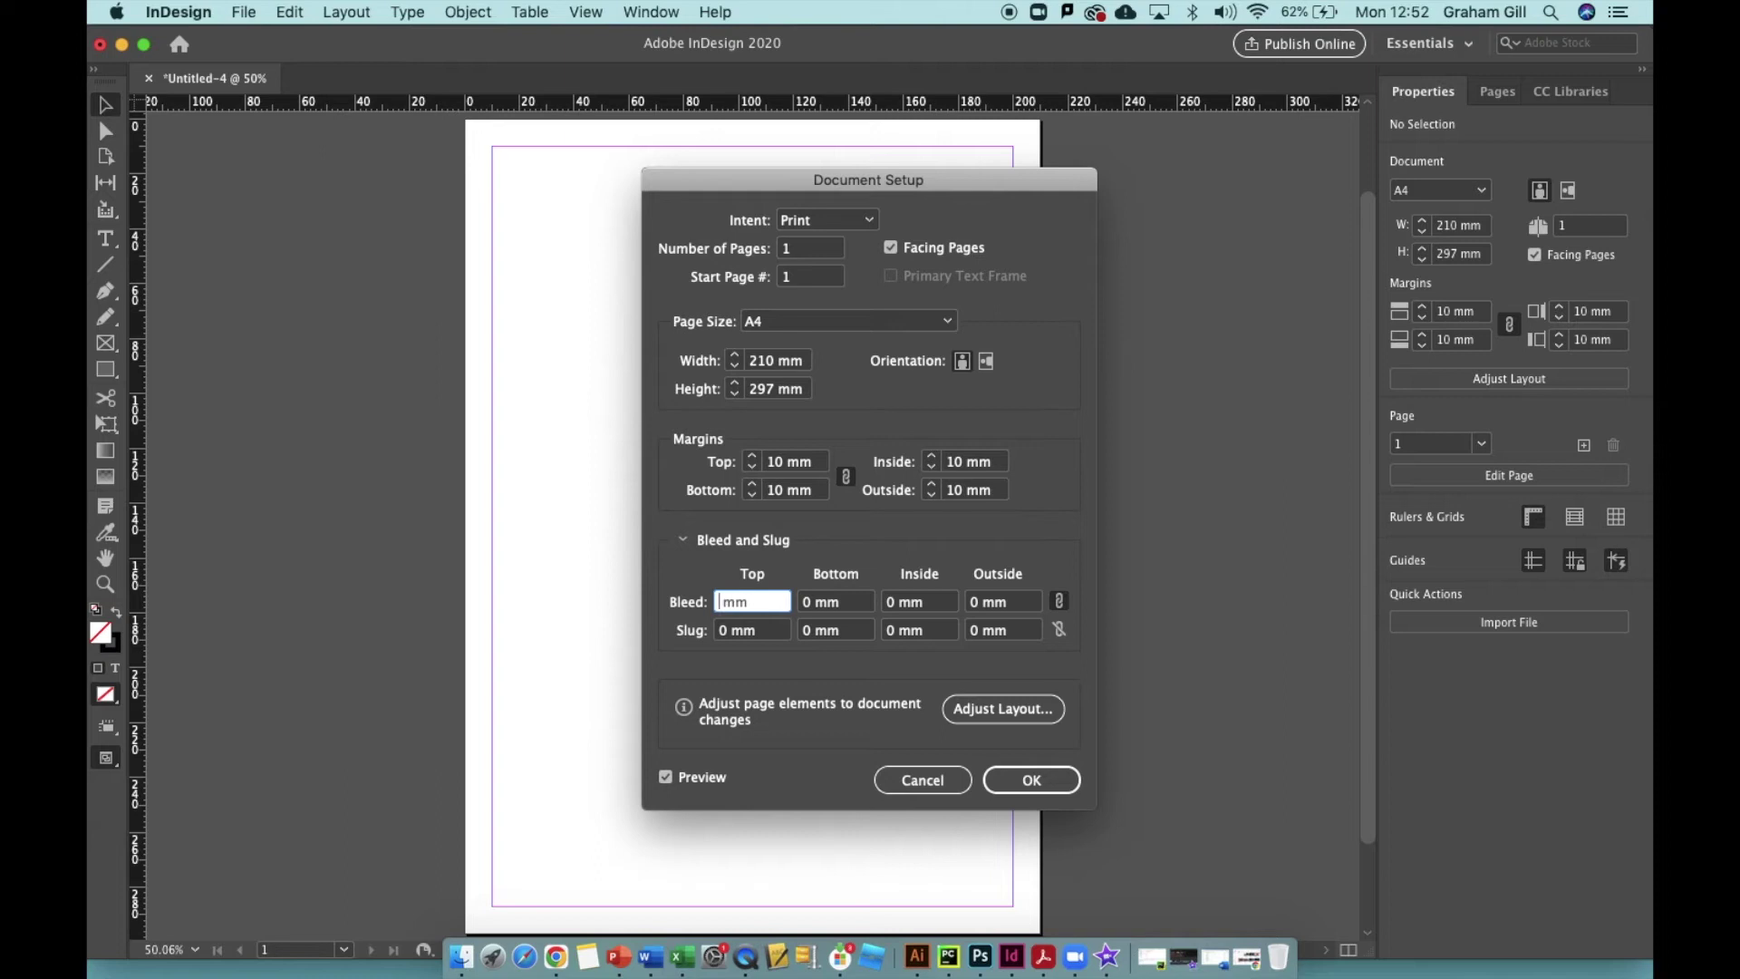
pyautogui.write('3')
pyautogui.press('Tab')
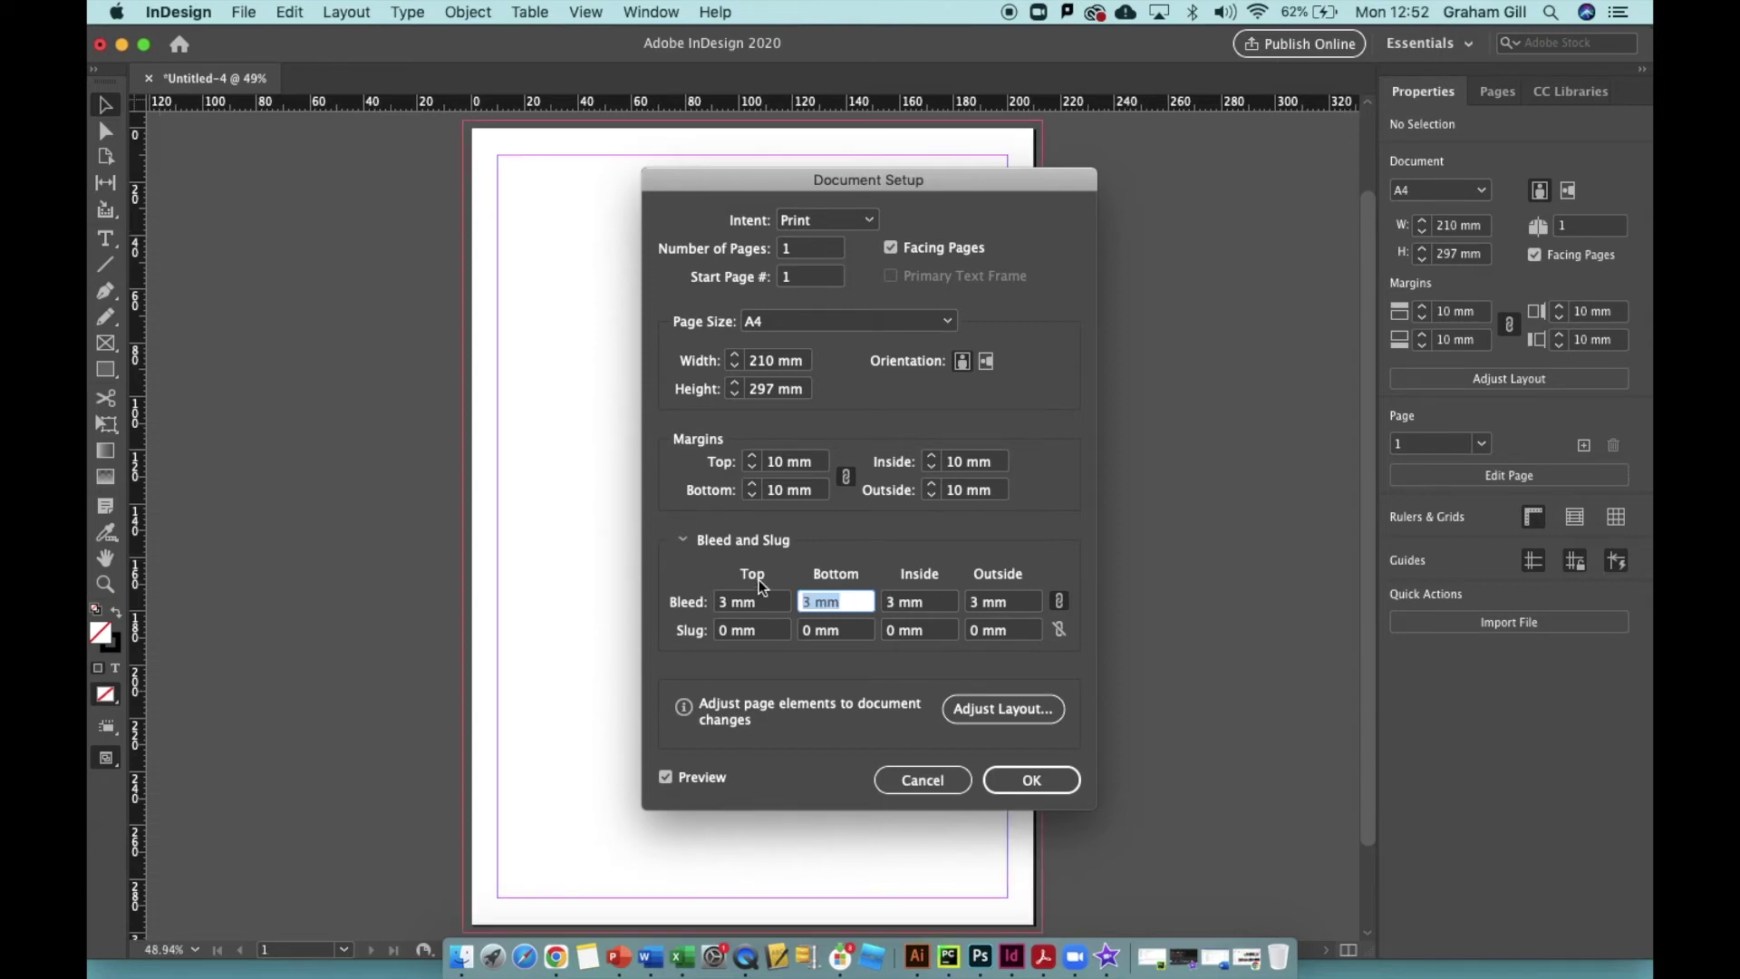
# Preview the 10 mm margins and 3 mm bleed, then apply the settings
pyautogui.click(683, 788)
pyautogui.click(684, 788)
pyautogui.click(688, 790)
pyautogui.click(690, 791)
pyautogui.click(670, 783)
pyautogui.click(670, 784)
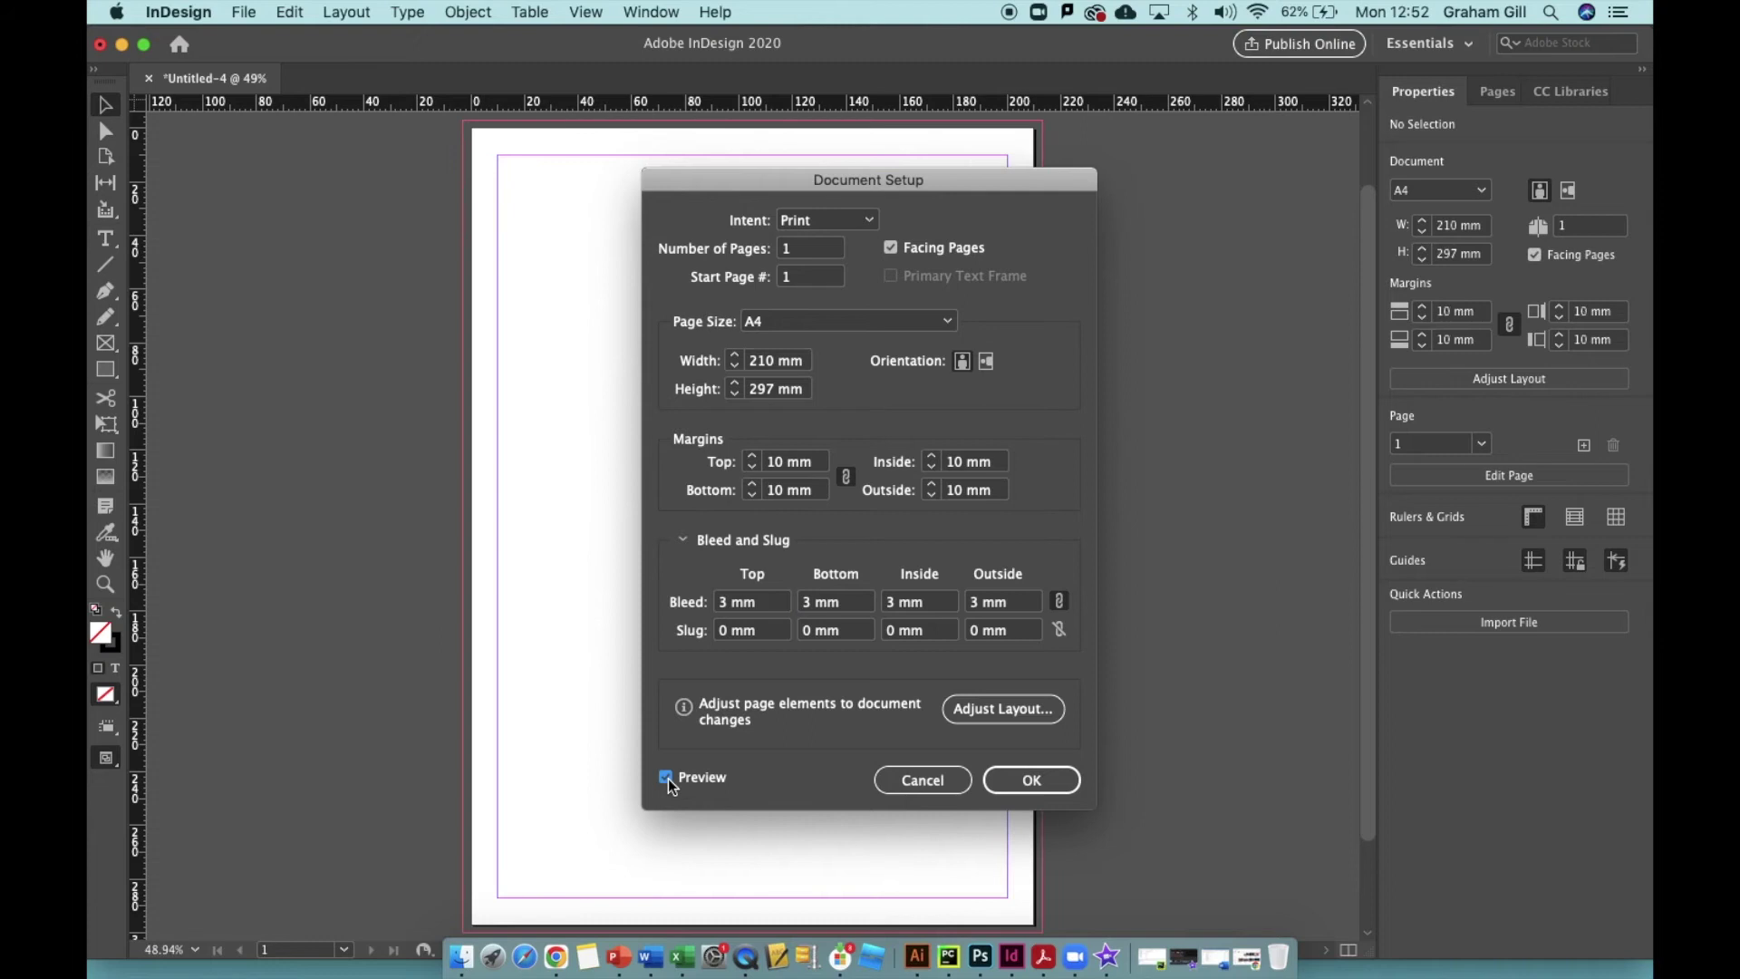
pyautogui.click(670, 783)
pyautogui.click(670, 783)
pyautogui.click(670, 784)
pyautogui.click(670, 783)
pyautogui.click(670, 783)
pyautogui.click(670, 783)
pyautogui.click(670, 783)
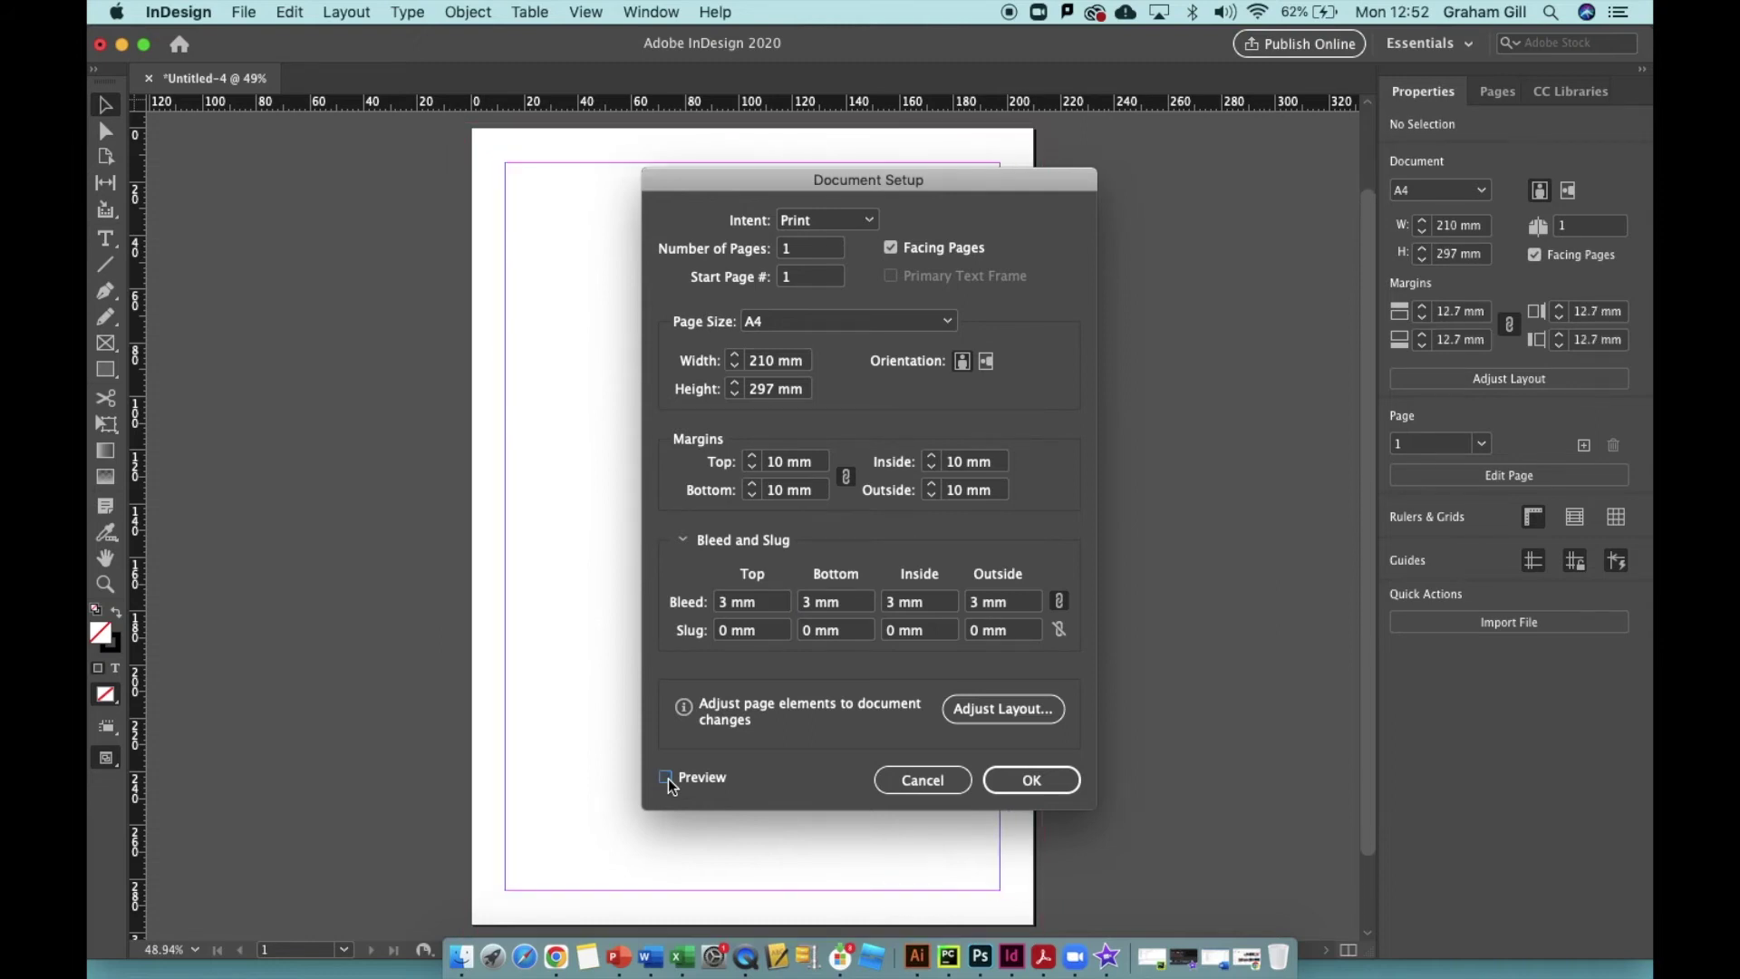
pyautogui.click(671, 783)
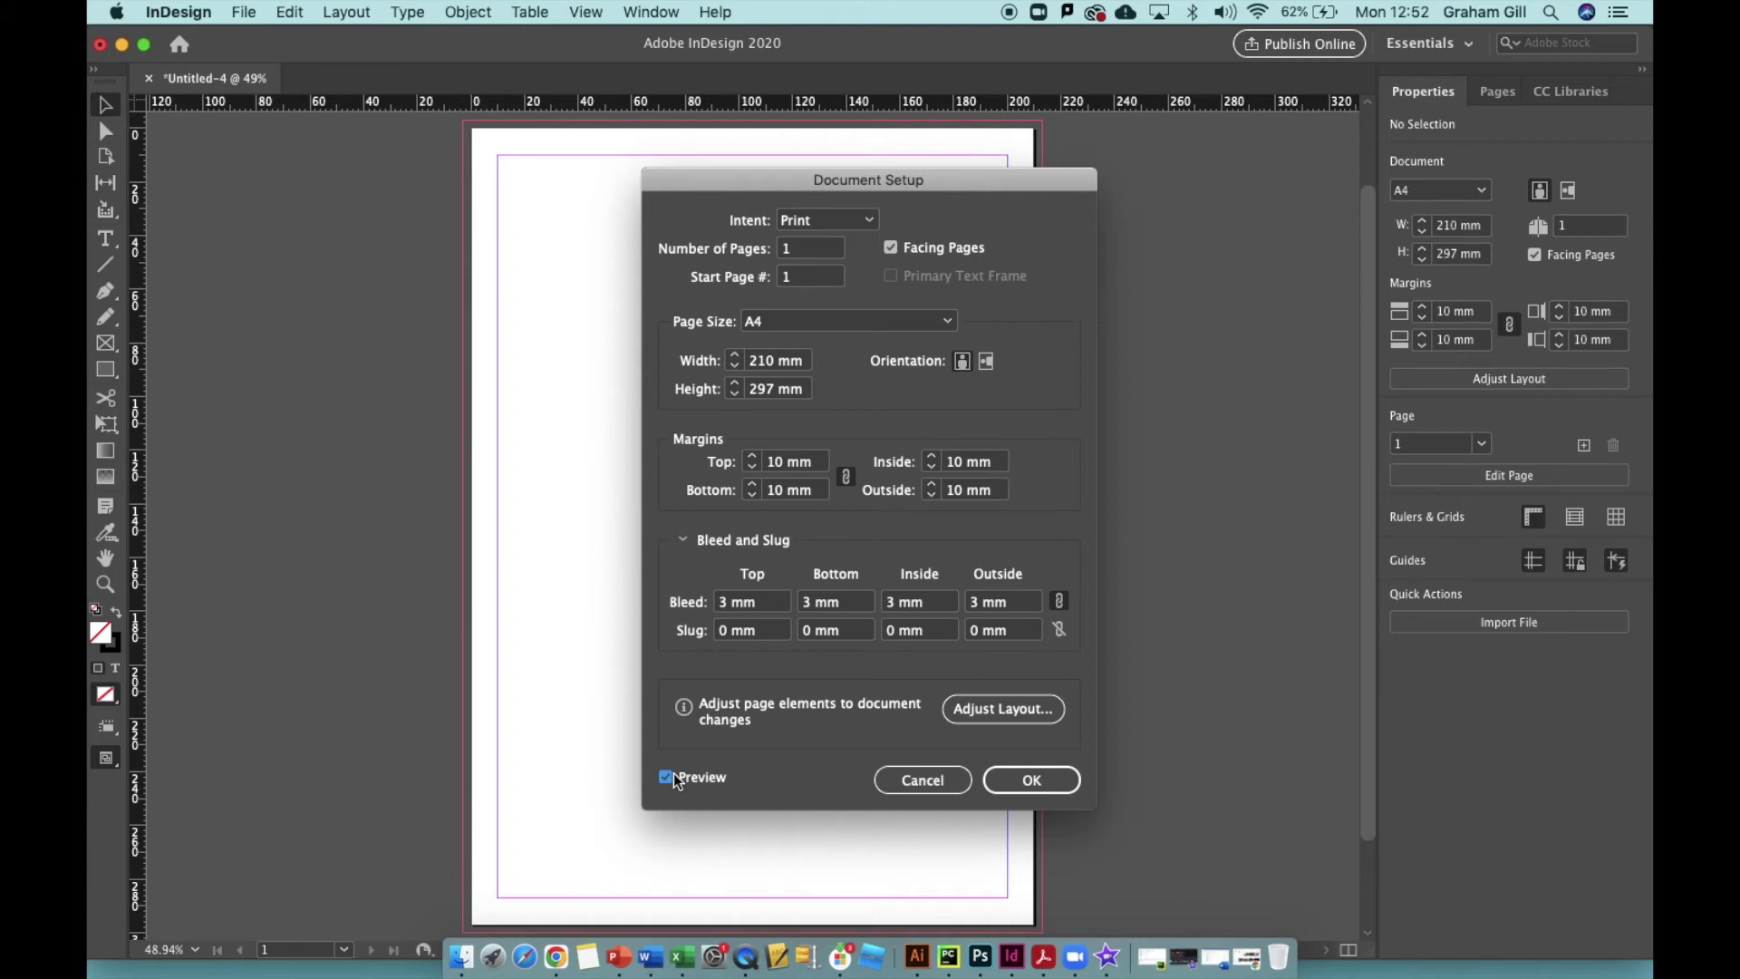
pyautogui.click(673, 781)
pyautogui.click(682, 780)
pyautogui.click(1030, 781)
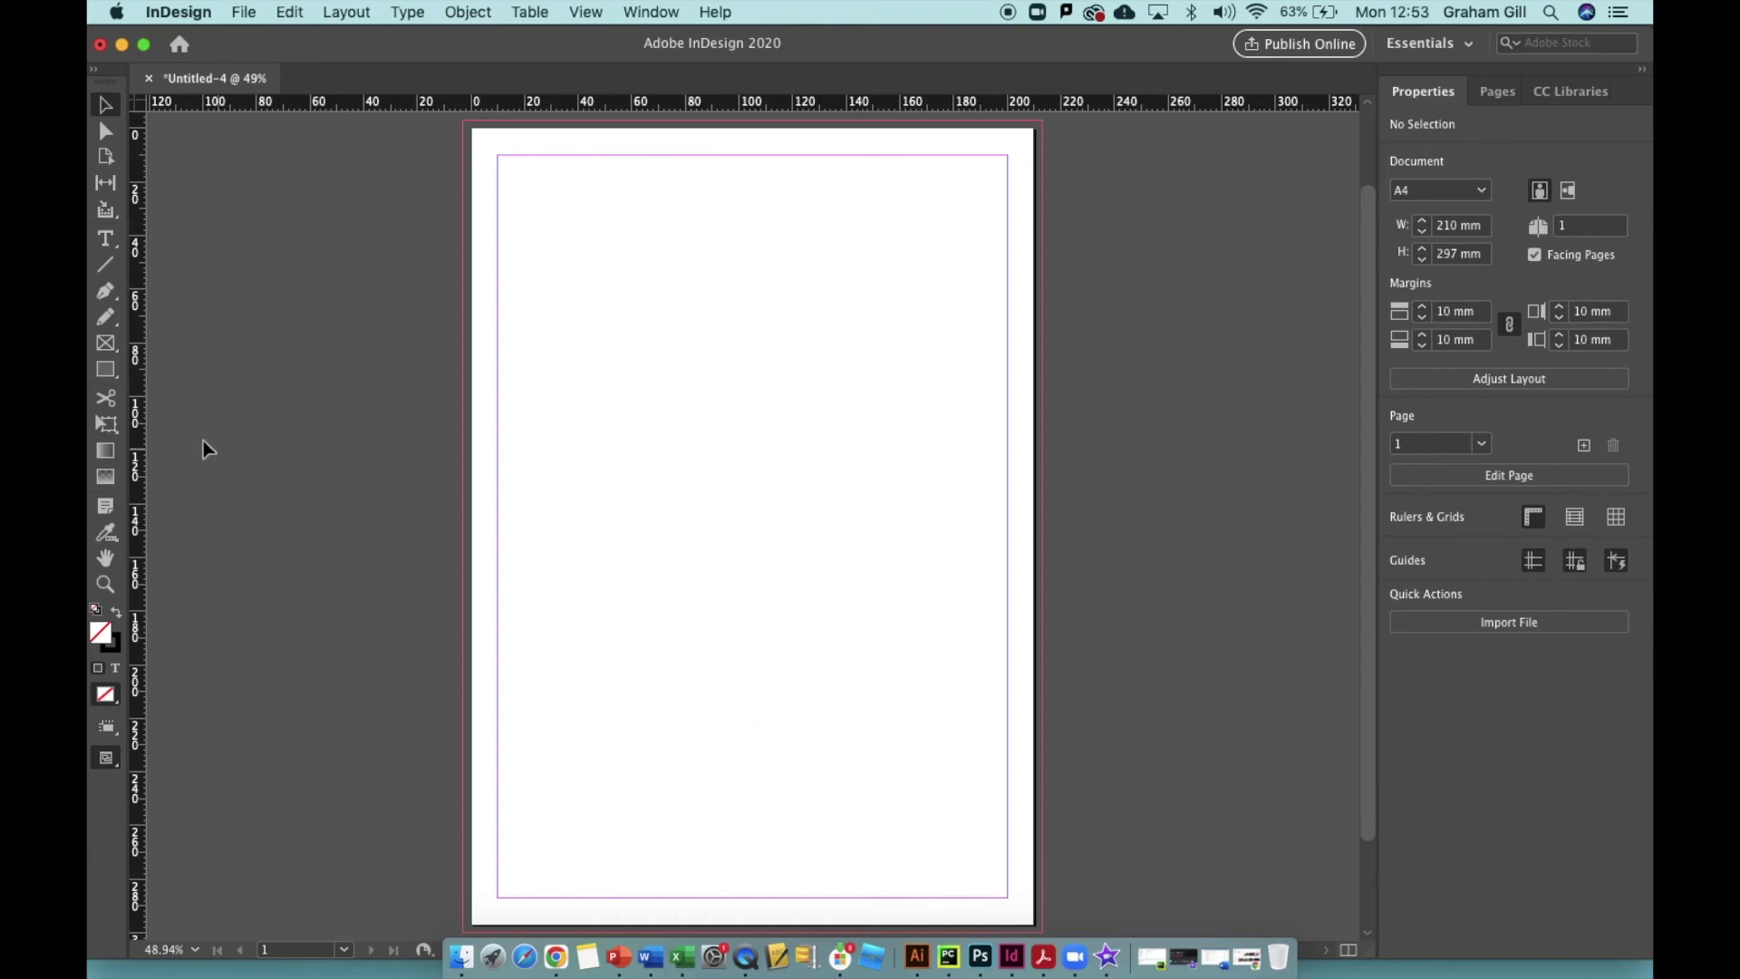
# Draw a 216 × 303 mm rectangle frame spanning the page from bleed corner to bleed corner
pyautogui.click(108, 348)
pyautogui.moveTo(464, 123)
pyautogui.mouseDown()
pyautogui.moveTo(1011, 812)
pyautogui.moveTo(1044, 934)
pyautogui.mouseUp()
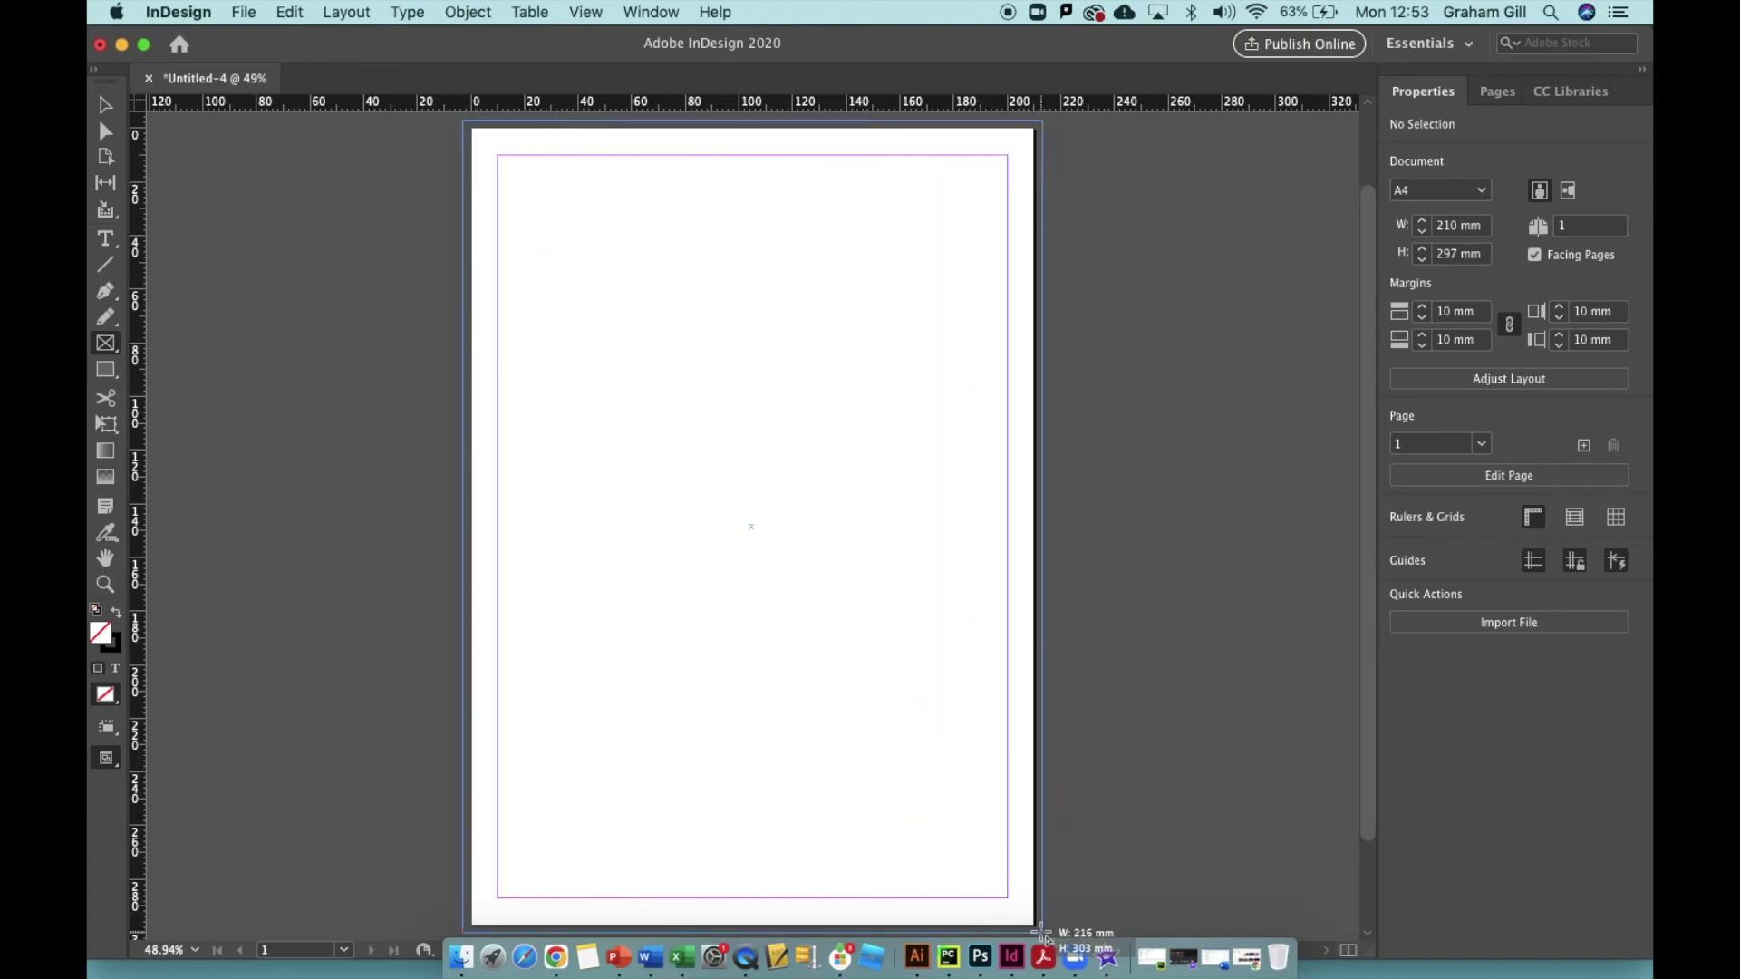
pyautogui.moveTo(1043, 933); pyautogui.dragTo(1043, 935)
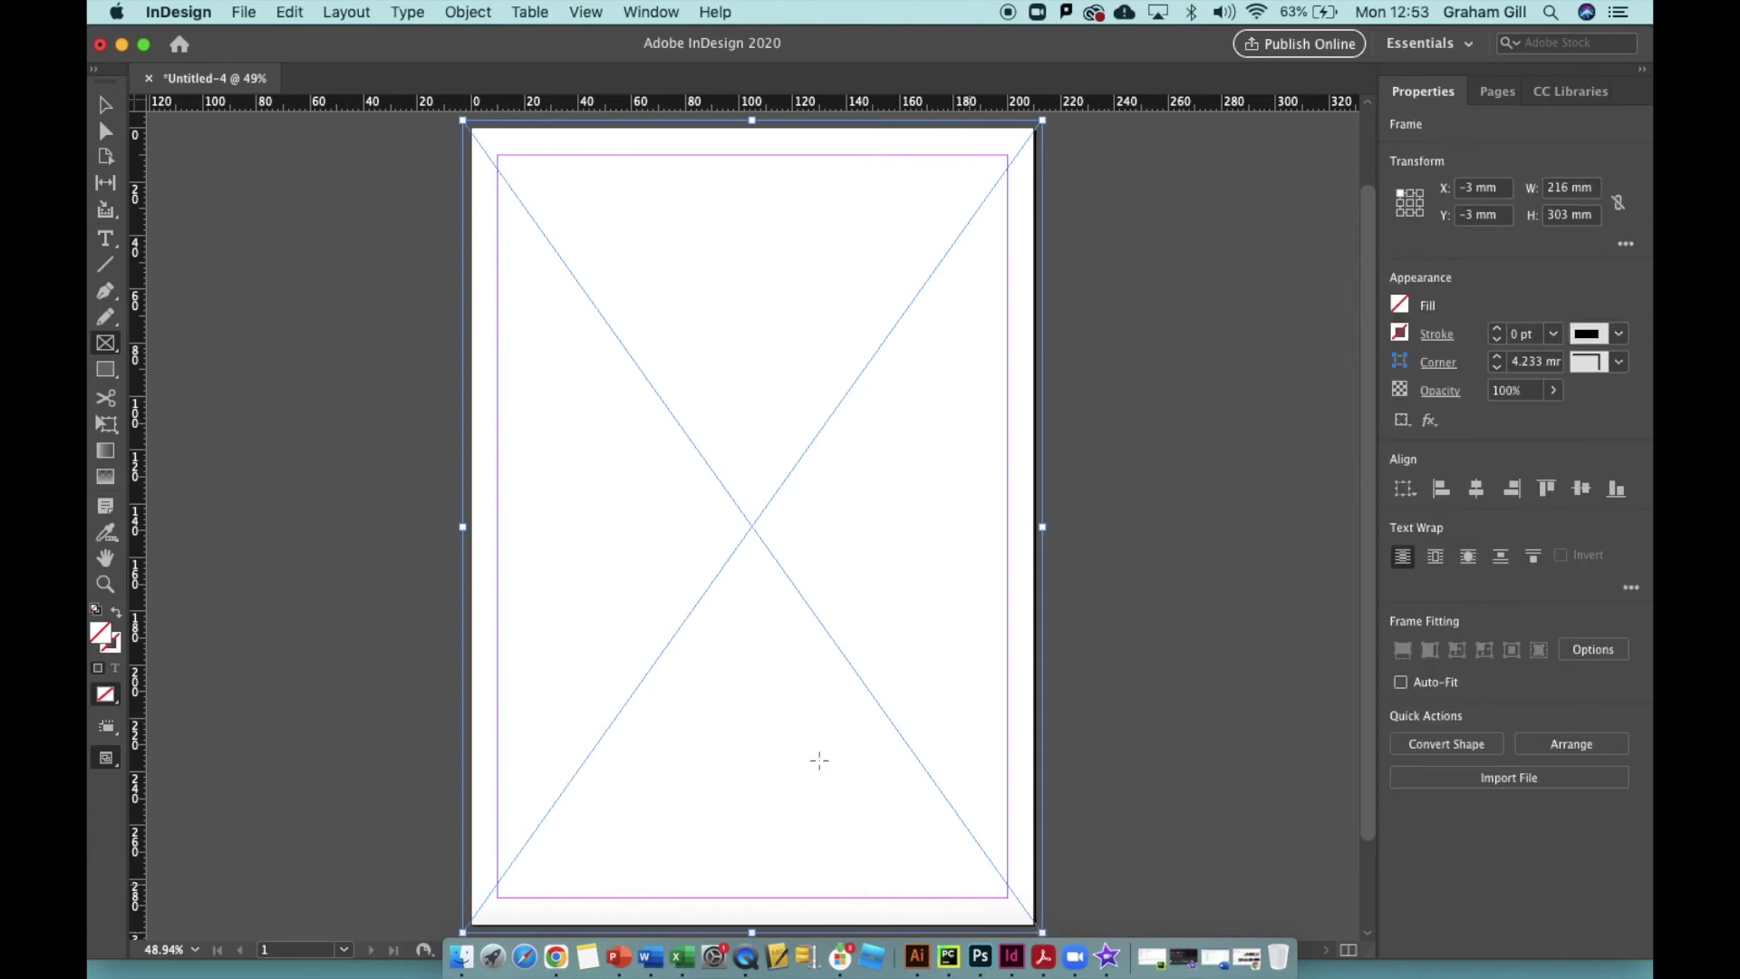
pyautogui.click(245, 15)
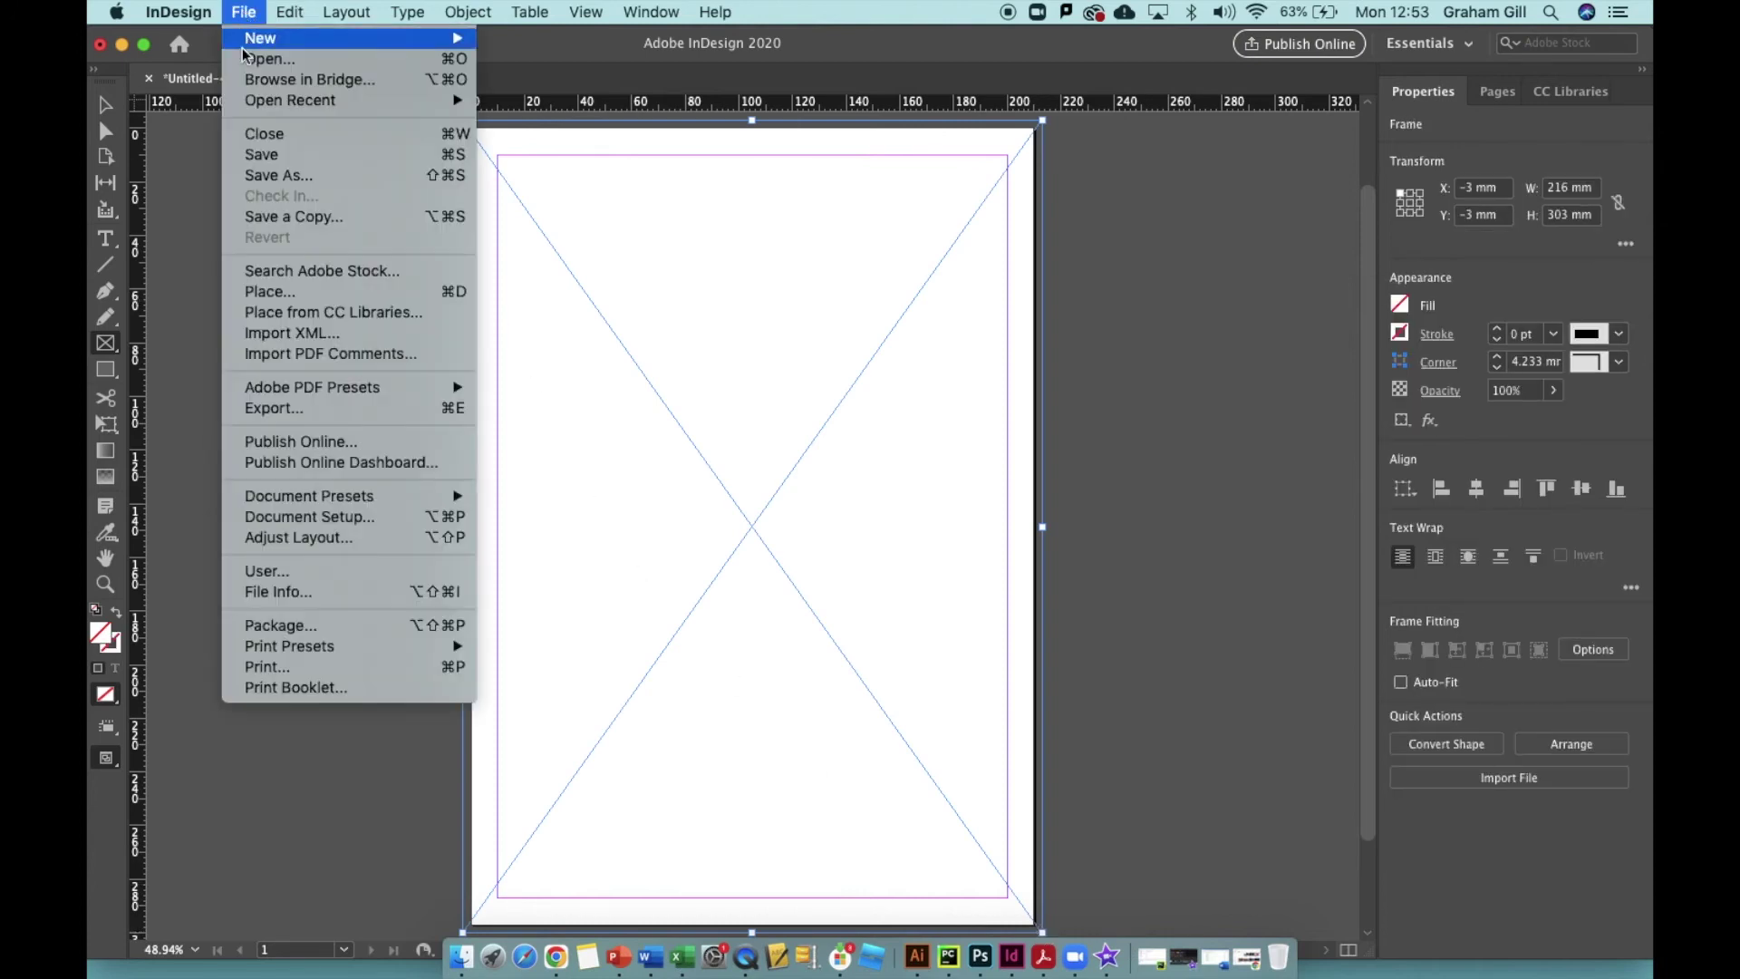
# Place Road.jpg into the selected full-bleed frame
pyautogui.click(277, 292)
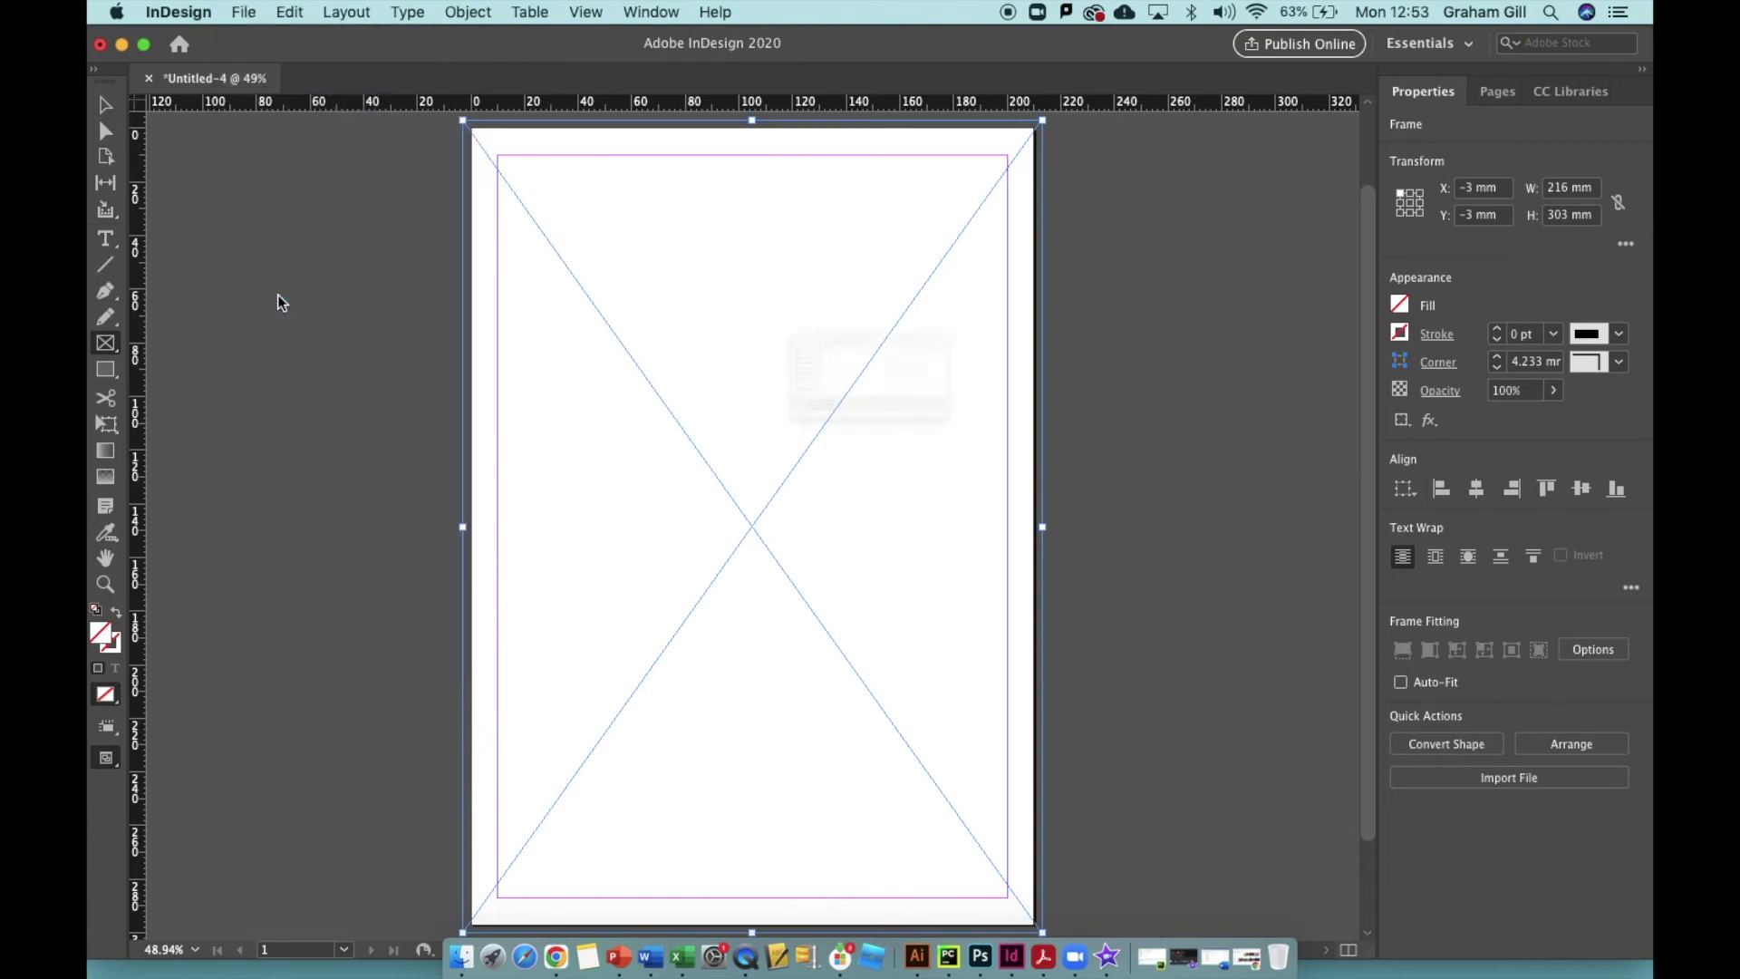
pyautogui.click(699, 255)
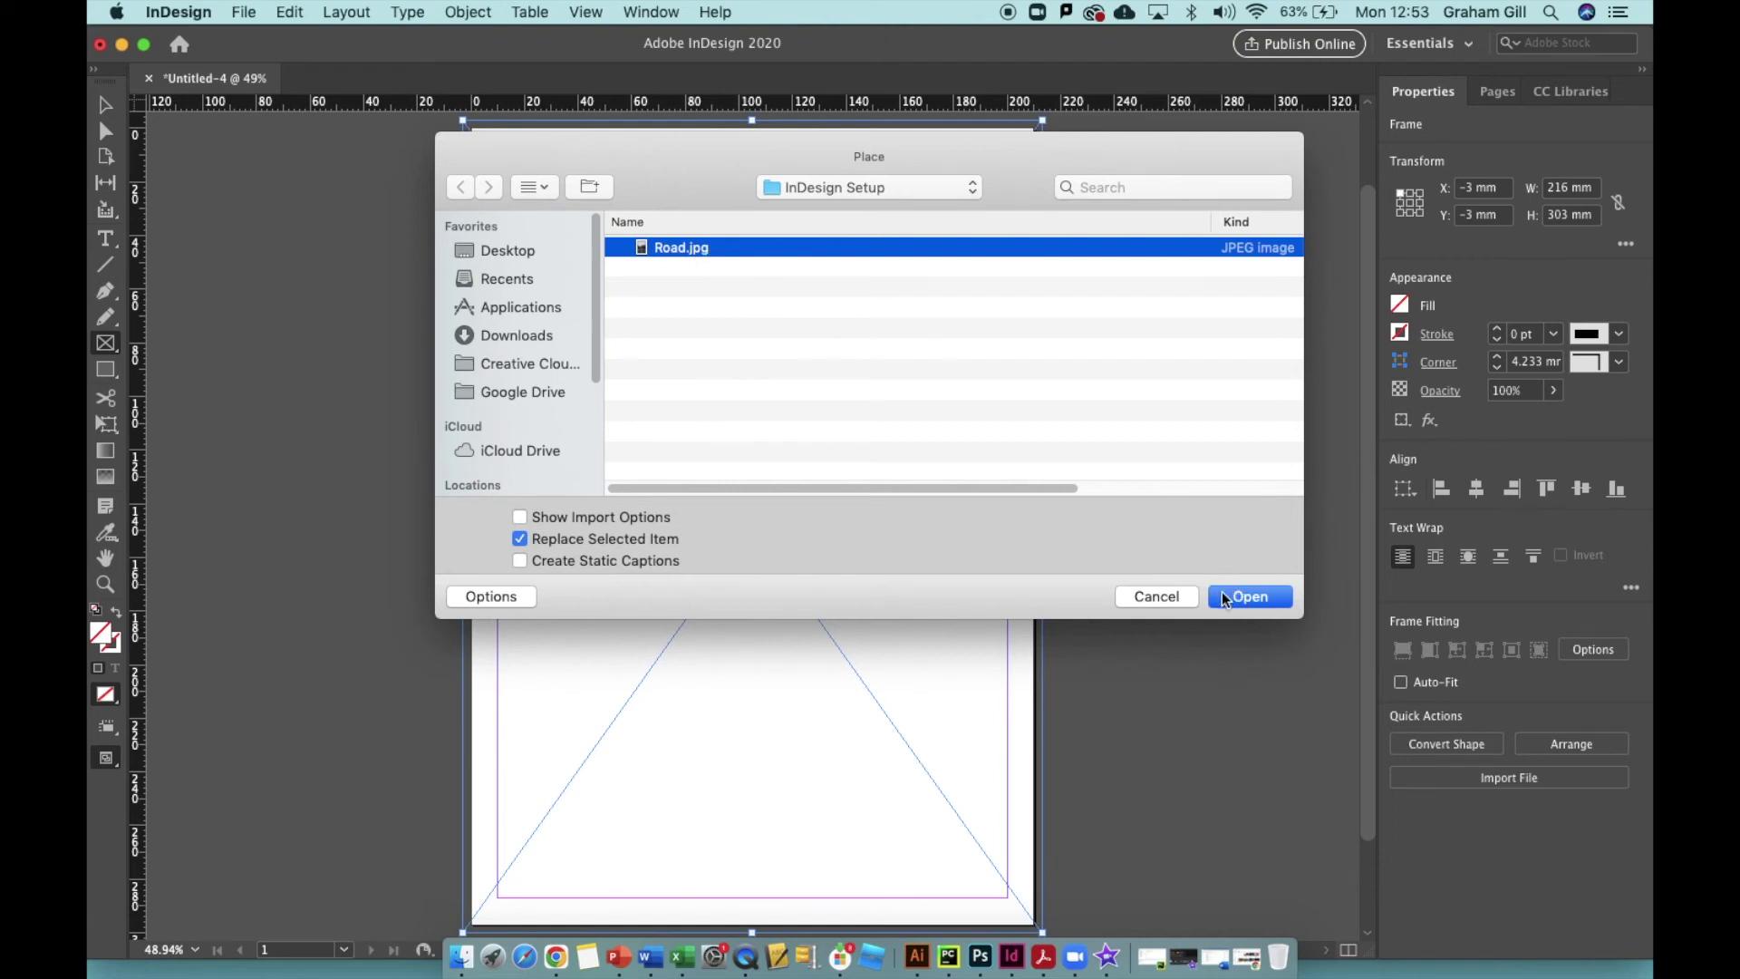
pyautogui.click(1251, 597)
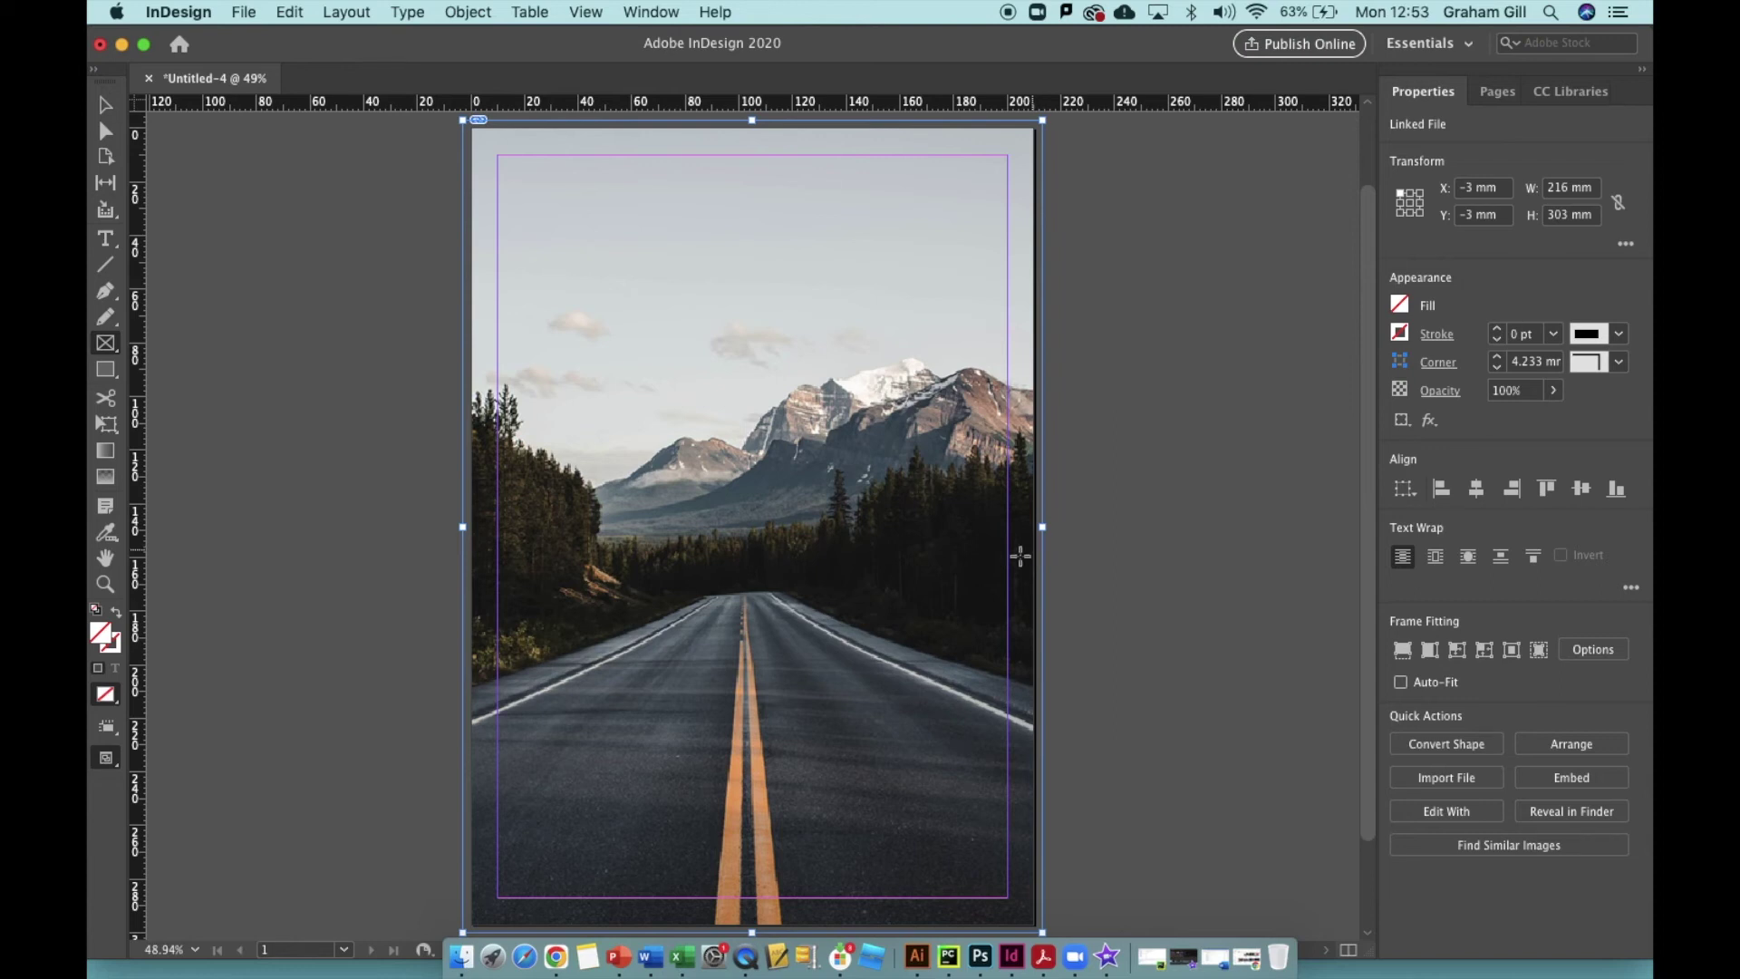
# Apply Fill Frame Proportionally so the road photo covers the 216 × 303 mm frame
pyautogui.rightClick(803, 257)
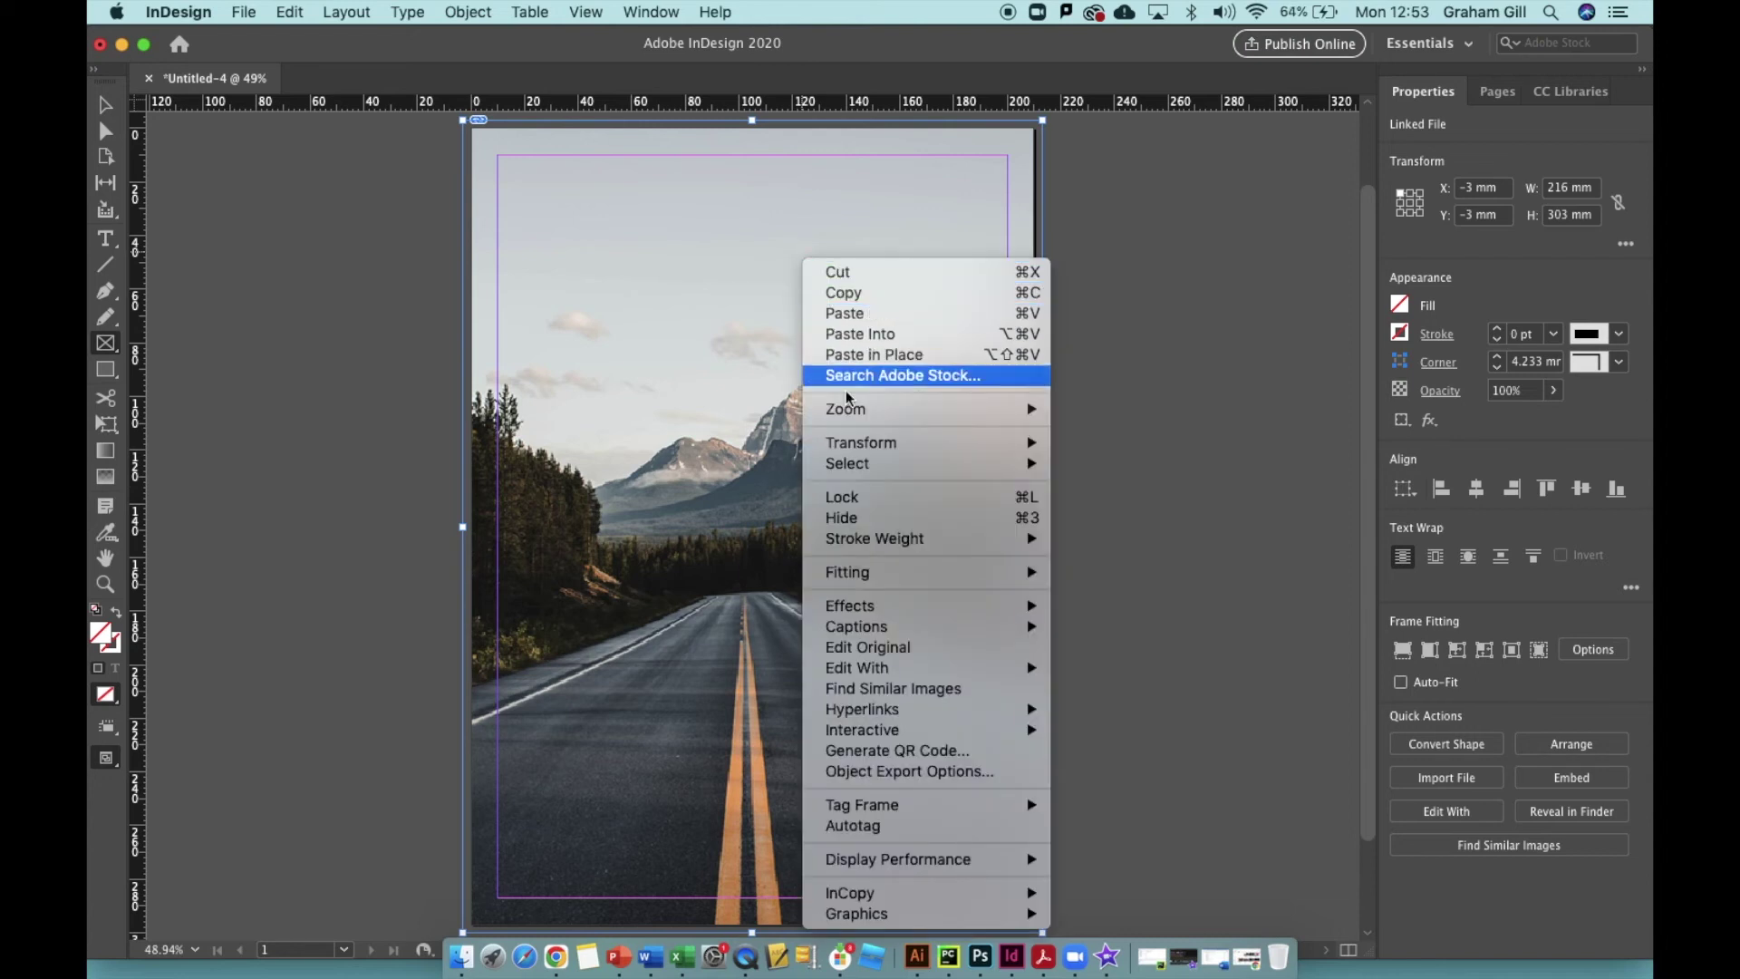
pyautogui.moveTo(878, 577)
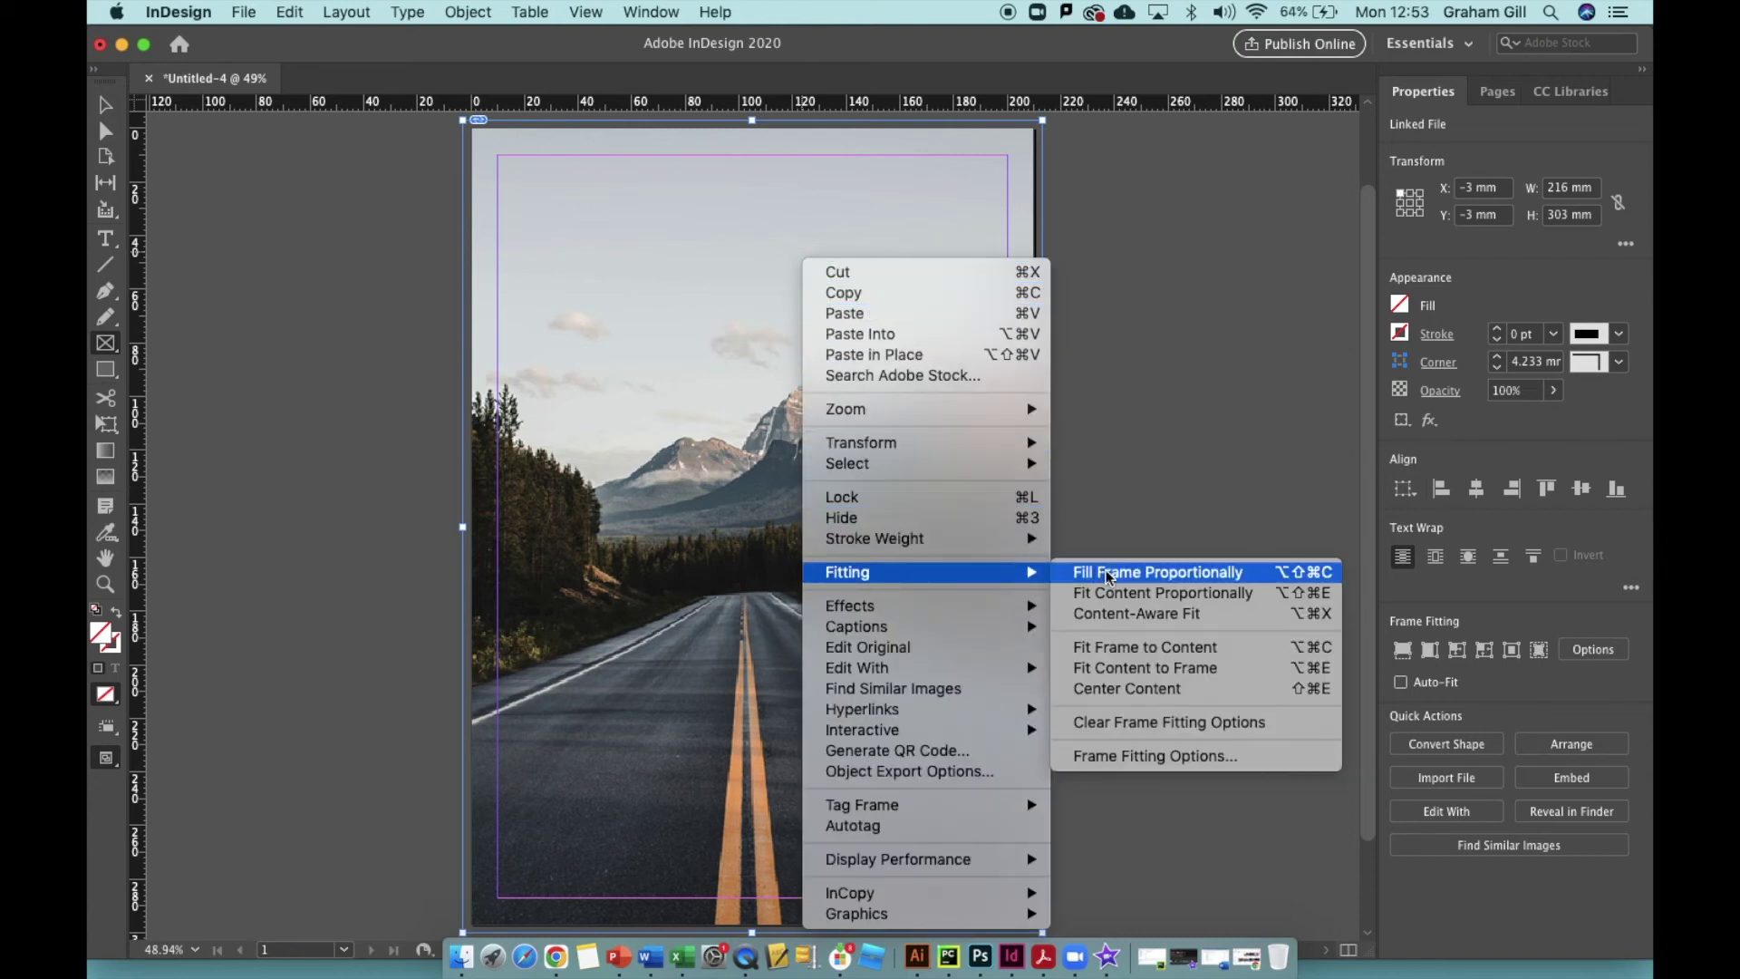
pyautogui.click(1137, 580)
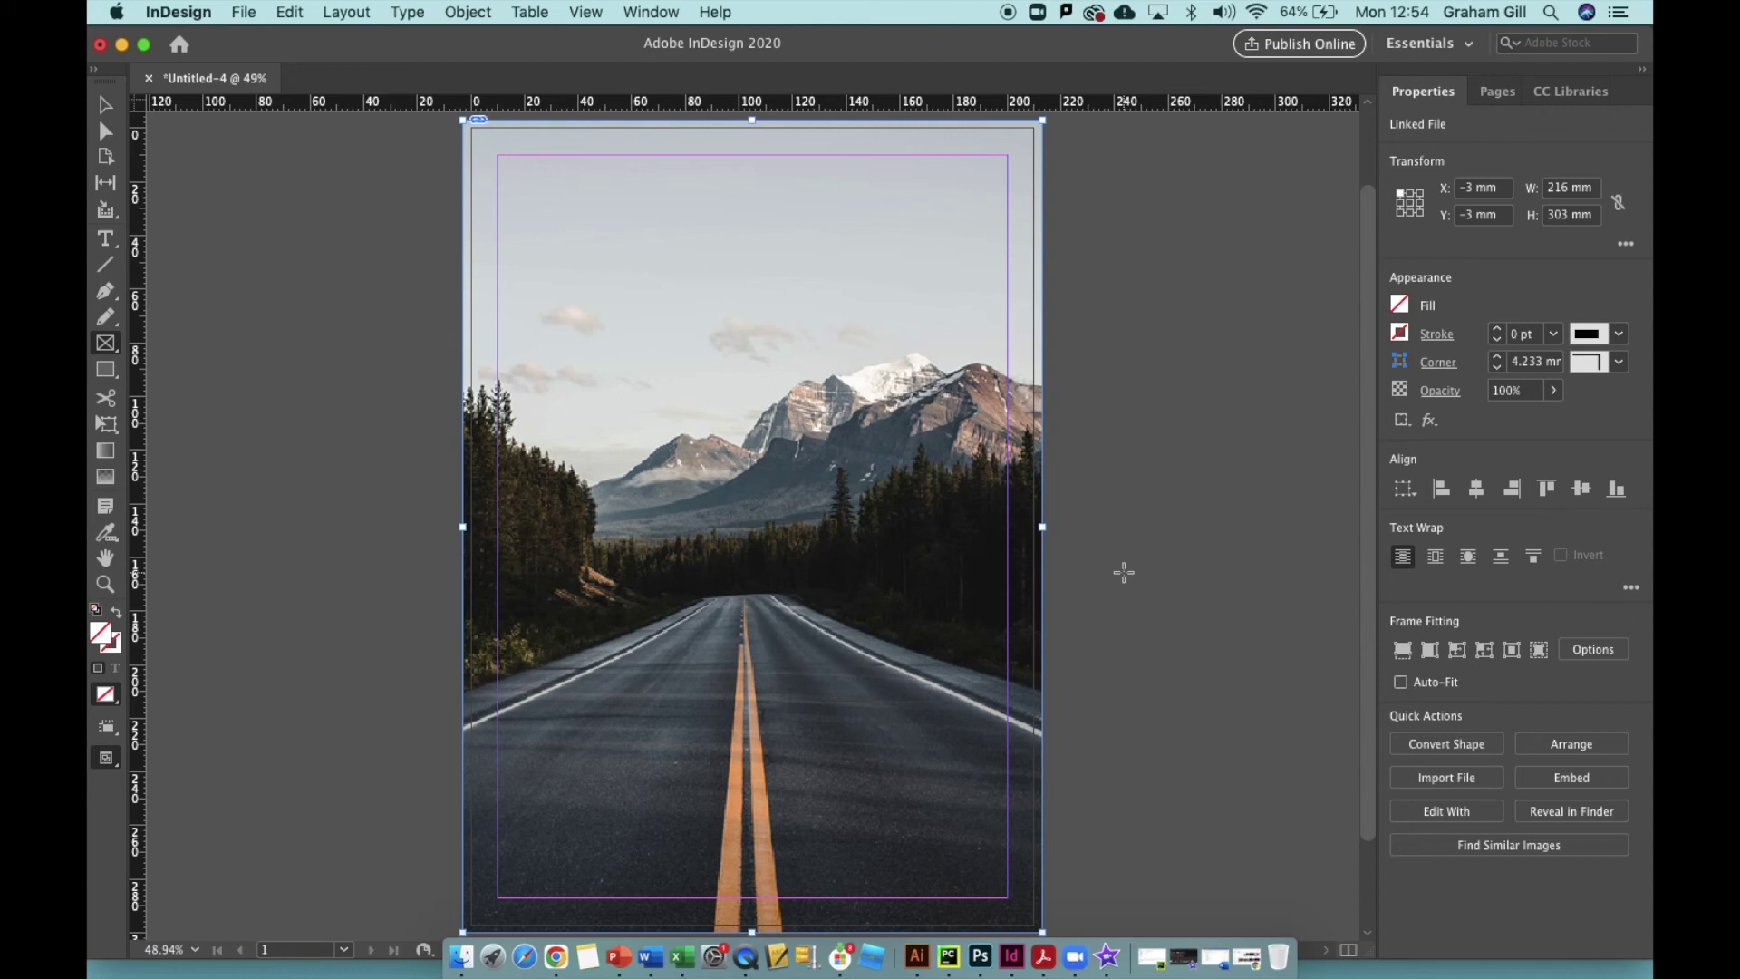
# Draw a text frame across the top of the page, type 'Road Trip Magazine', and select it
pyautogui.click(106, 241)
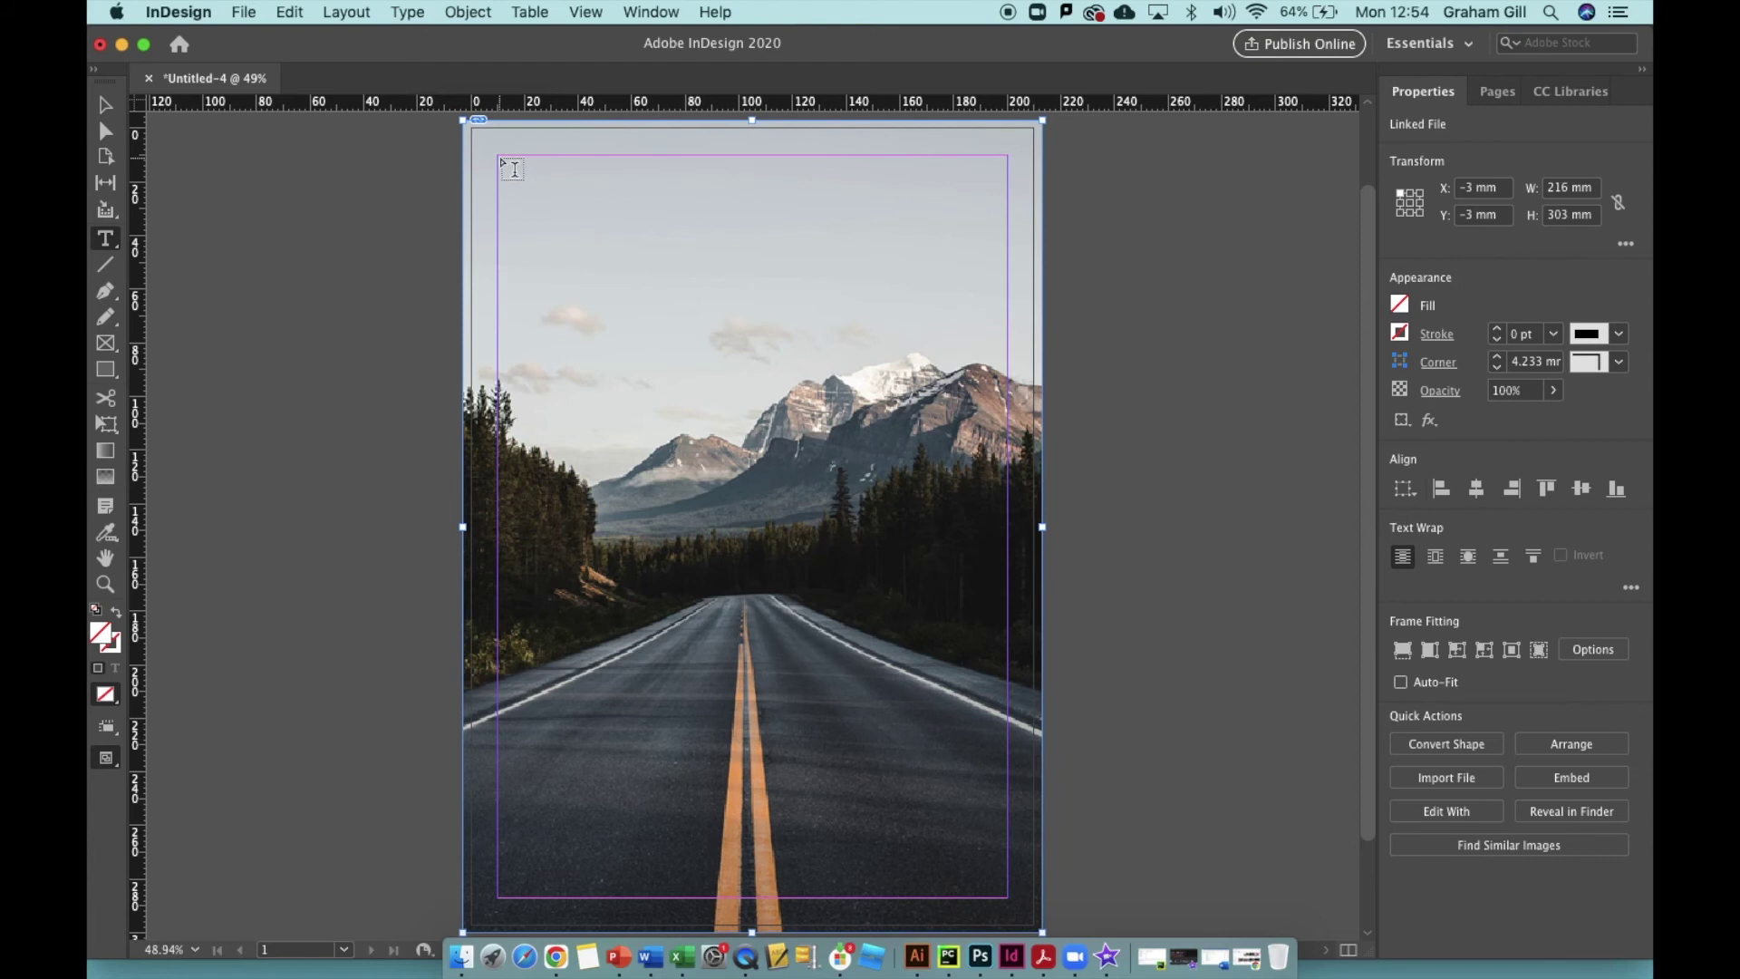
pyautogui.moveTo(513, 170); pyautogui.dragTo(1011, 300)
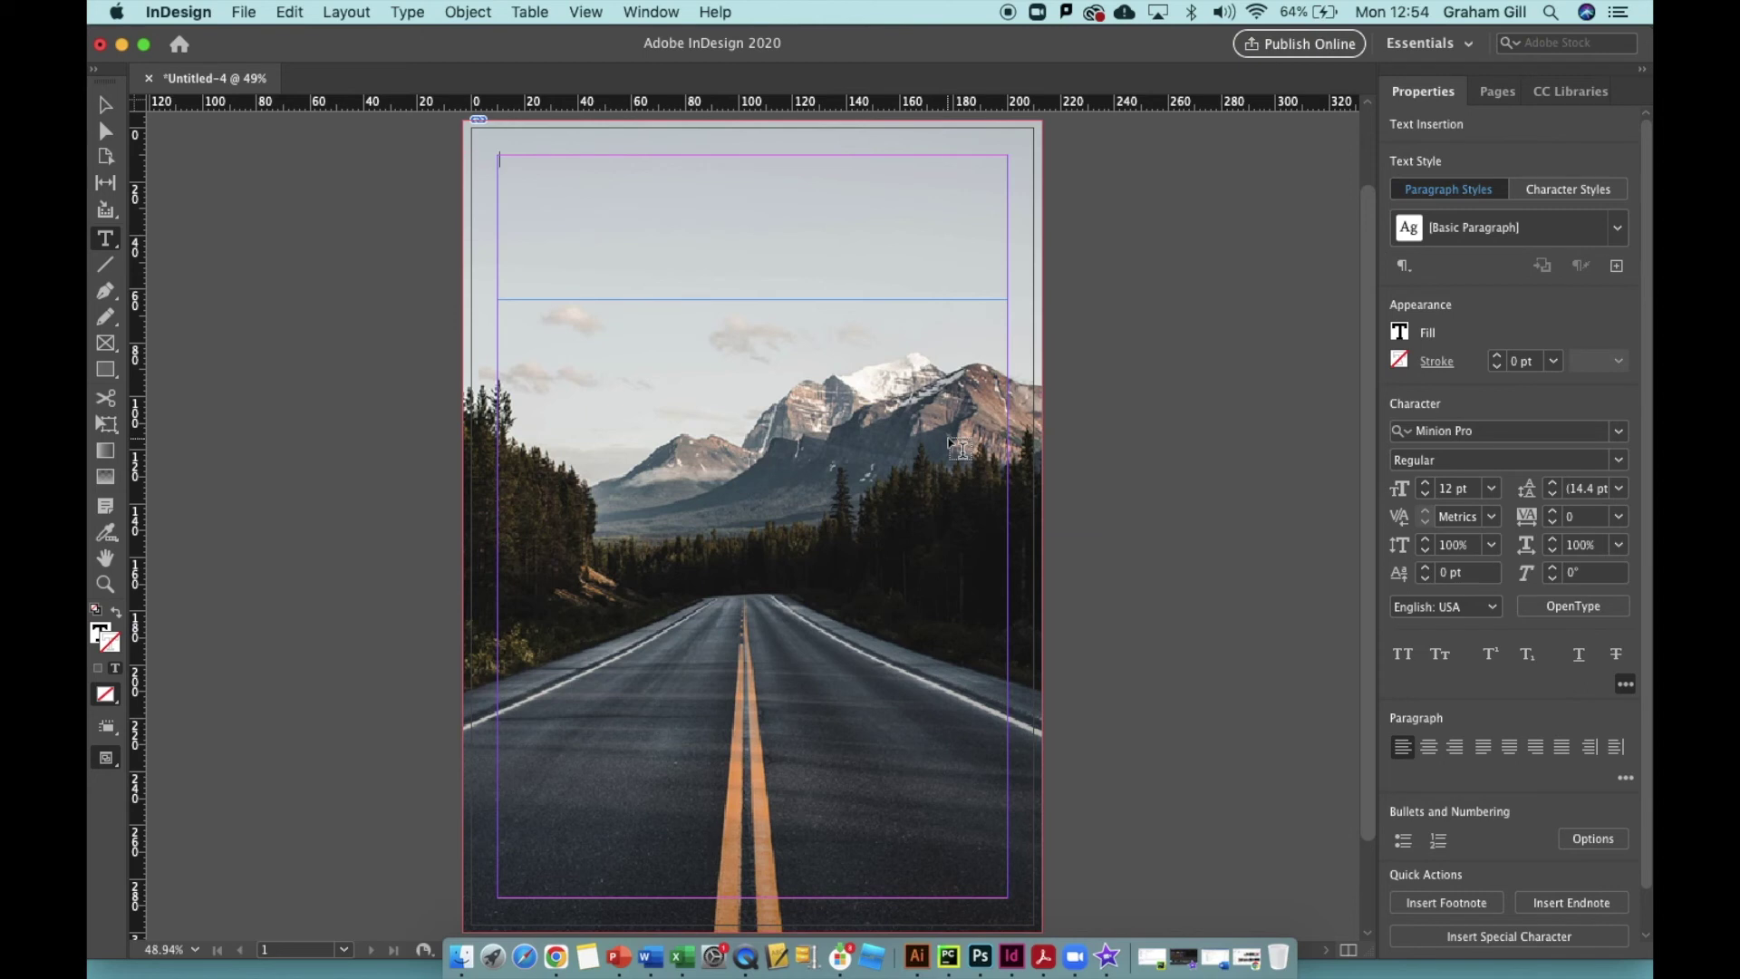
pyautogui.write('Road Trip Magazine')
pyautogui.moveTo(595, 160); pyautogui.dragTo(489, 160)
# Apply the Shree Devanagari 714 font to the title
pyautogui.click(1620, 431)
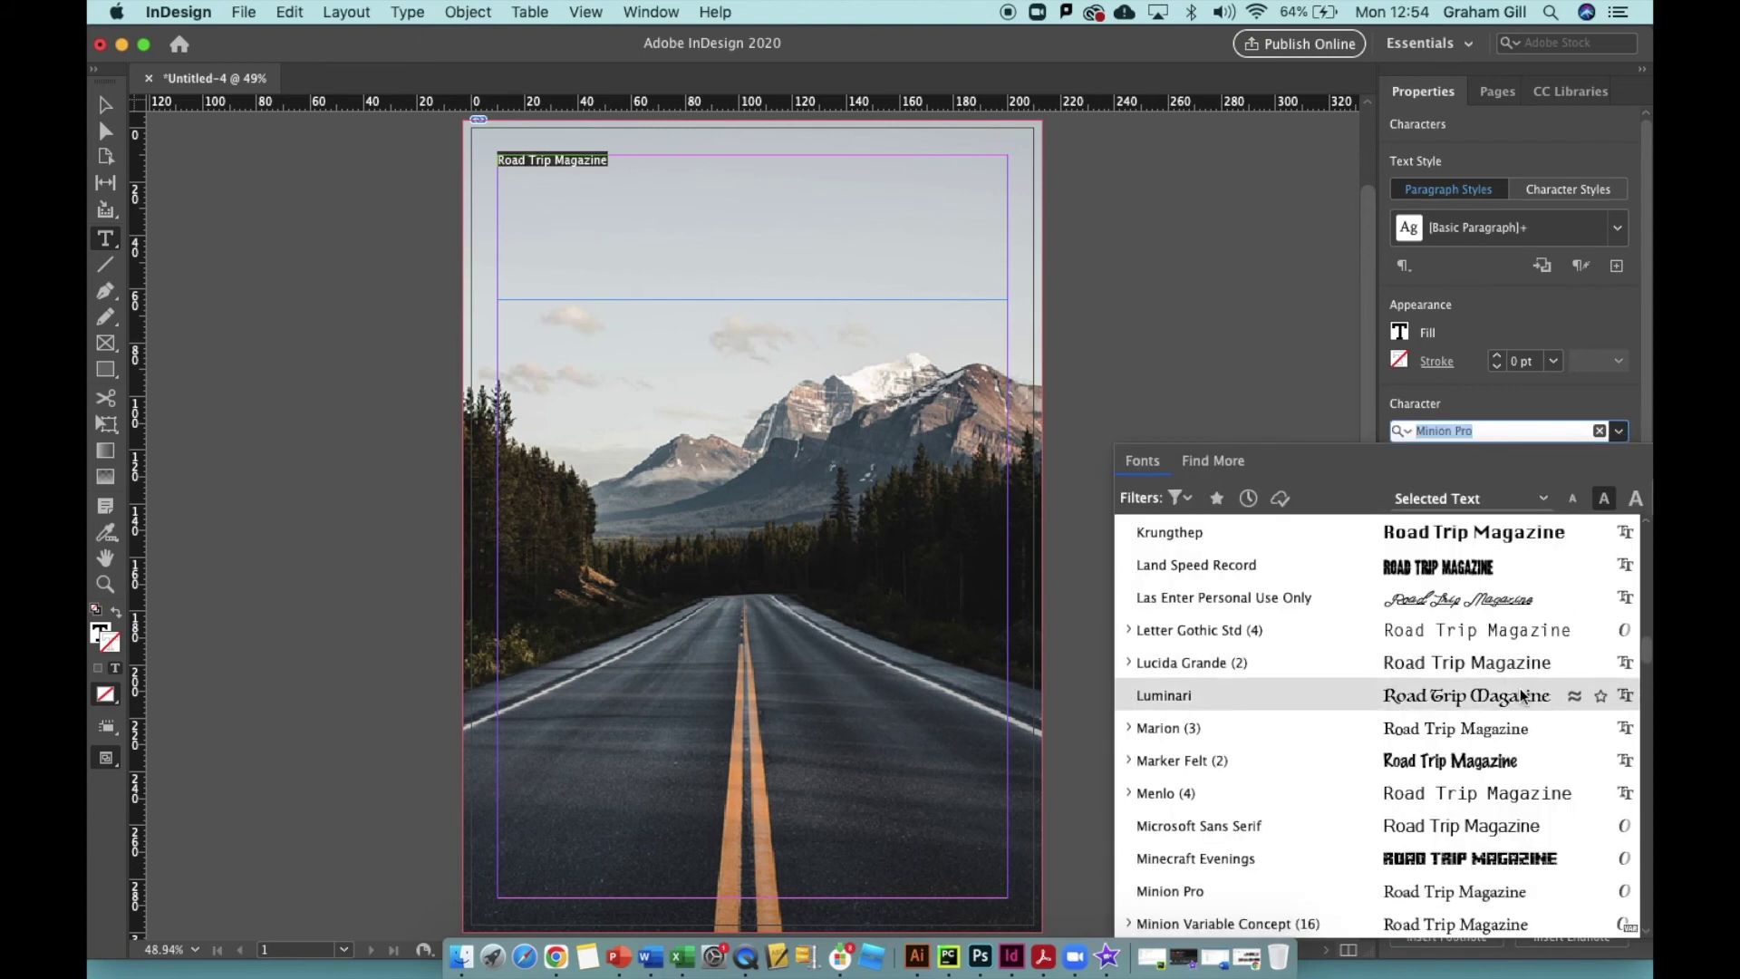
pyautogui.scroll(-3, 1505, 723)
pyautogui.scroll(-2, 1506, 725)
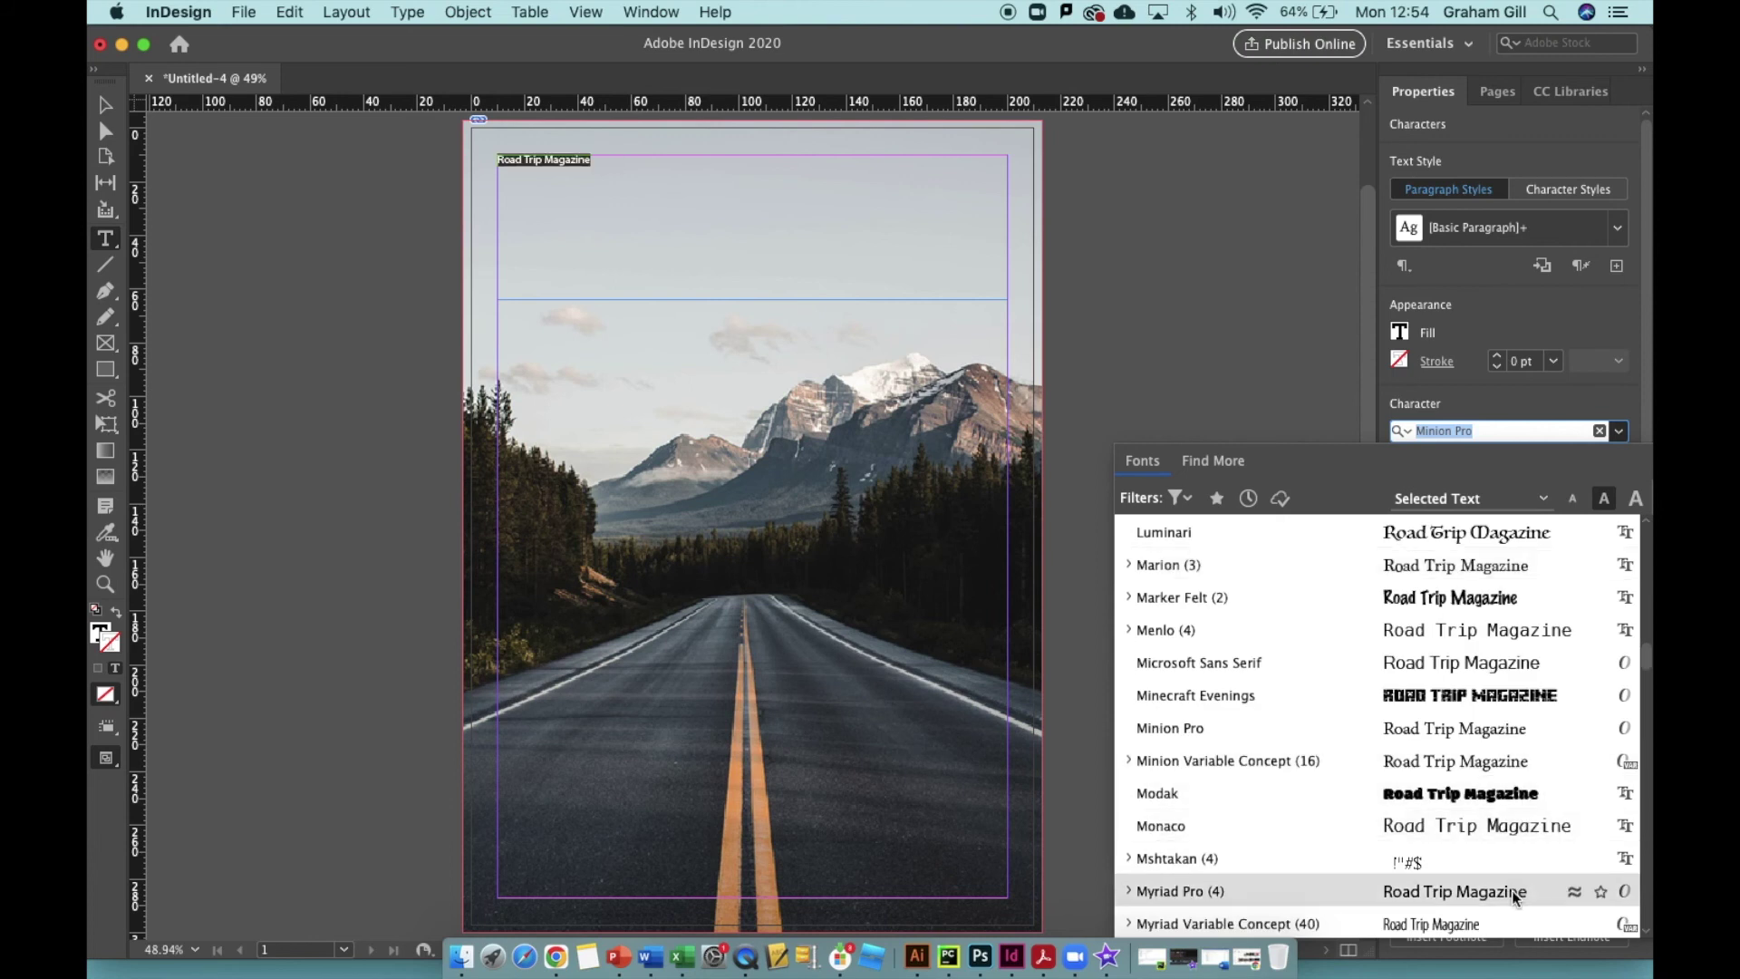
pyautogui.scroll(-20, 1509, 888)
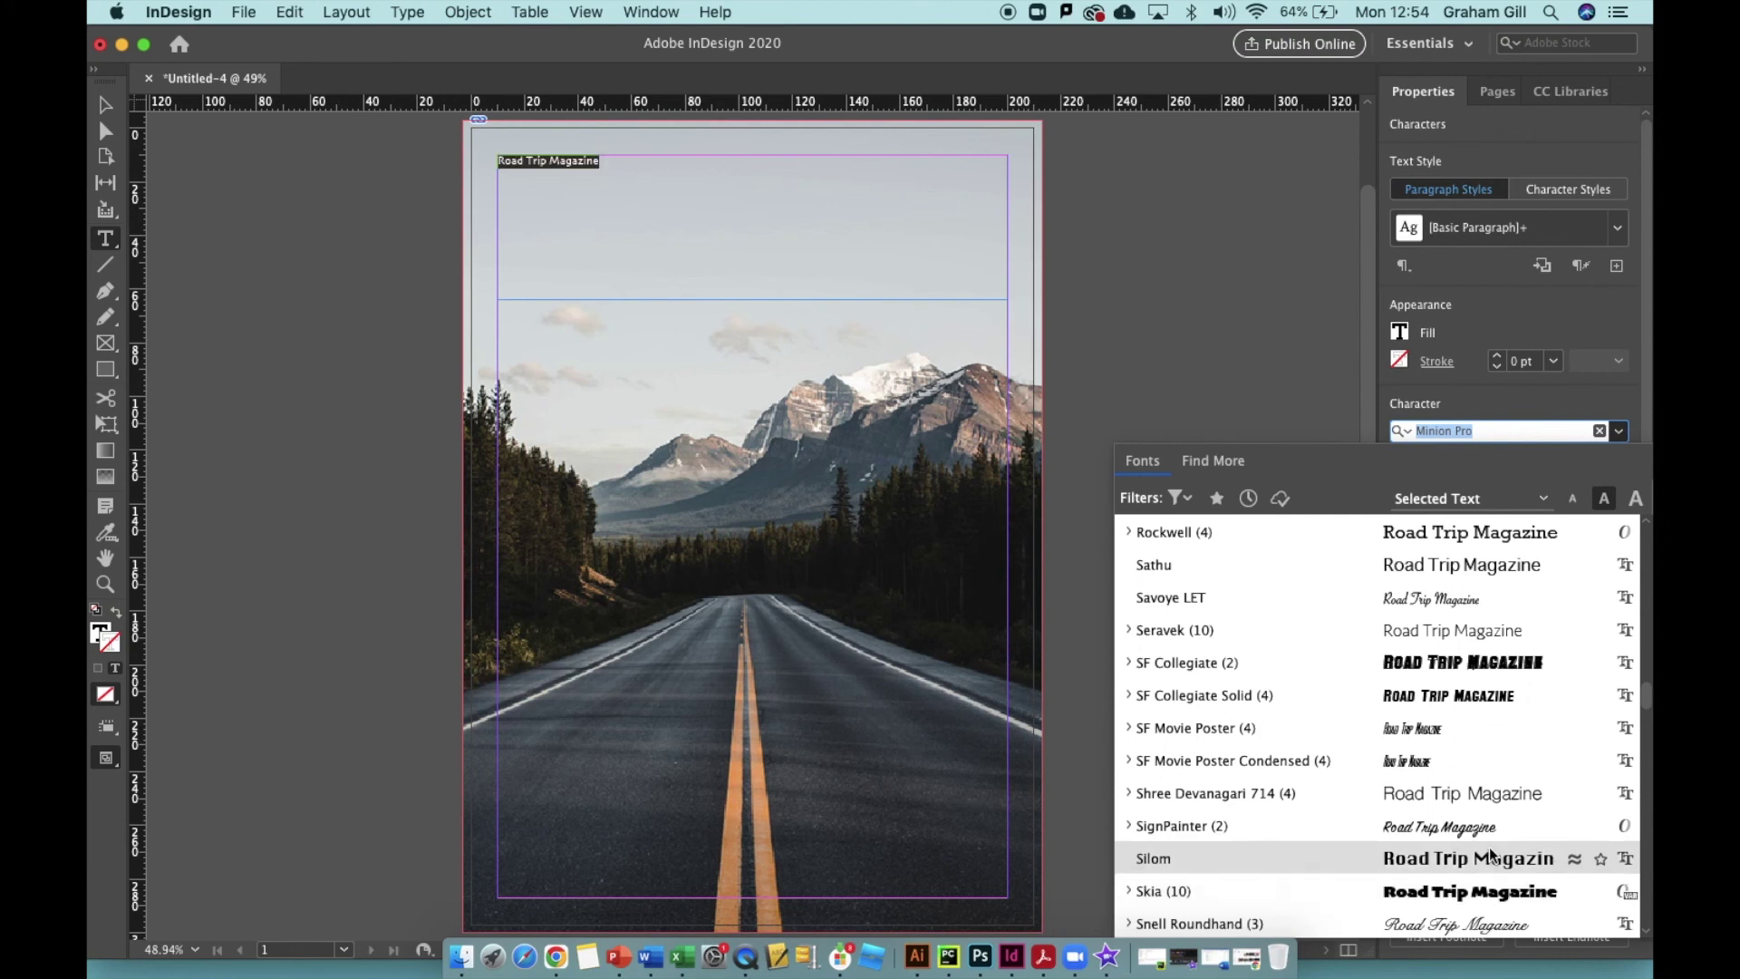
pyautogui.click(1493, 796)
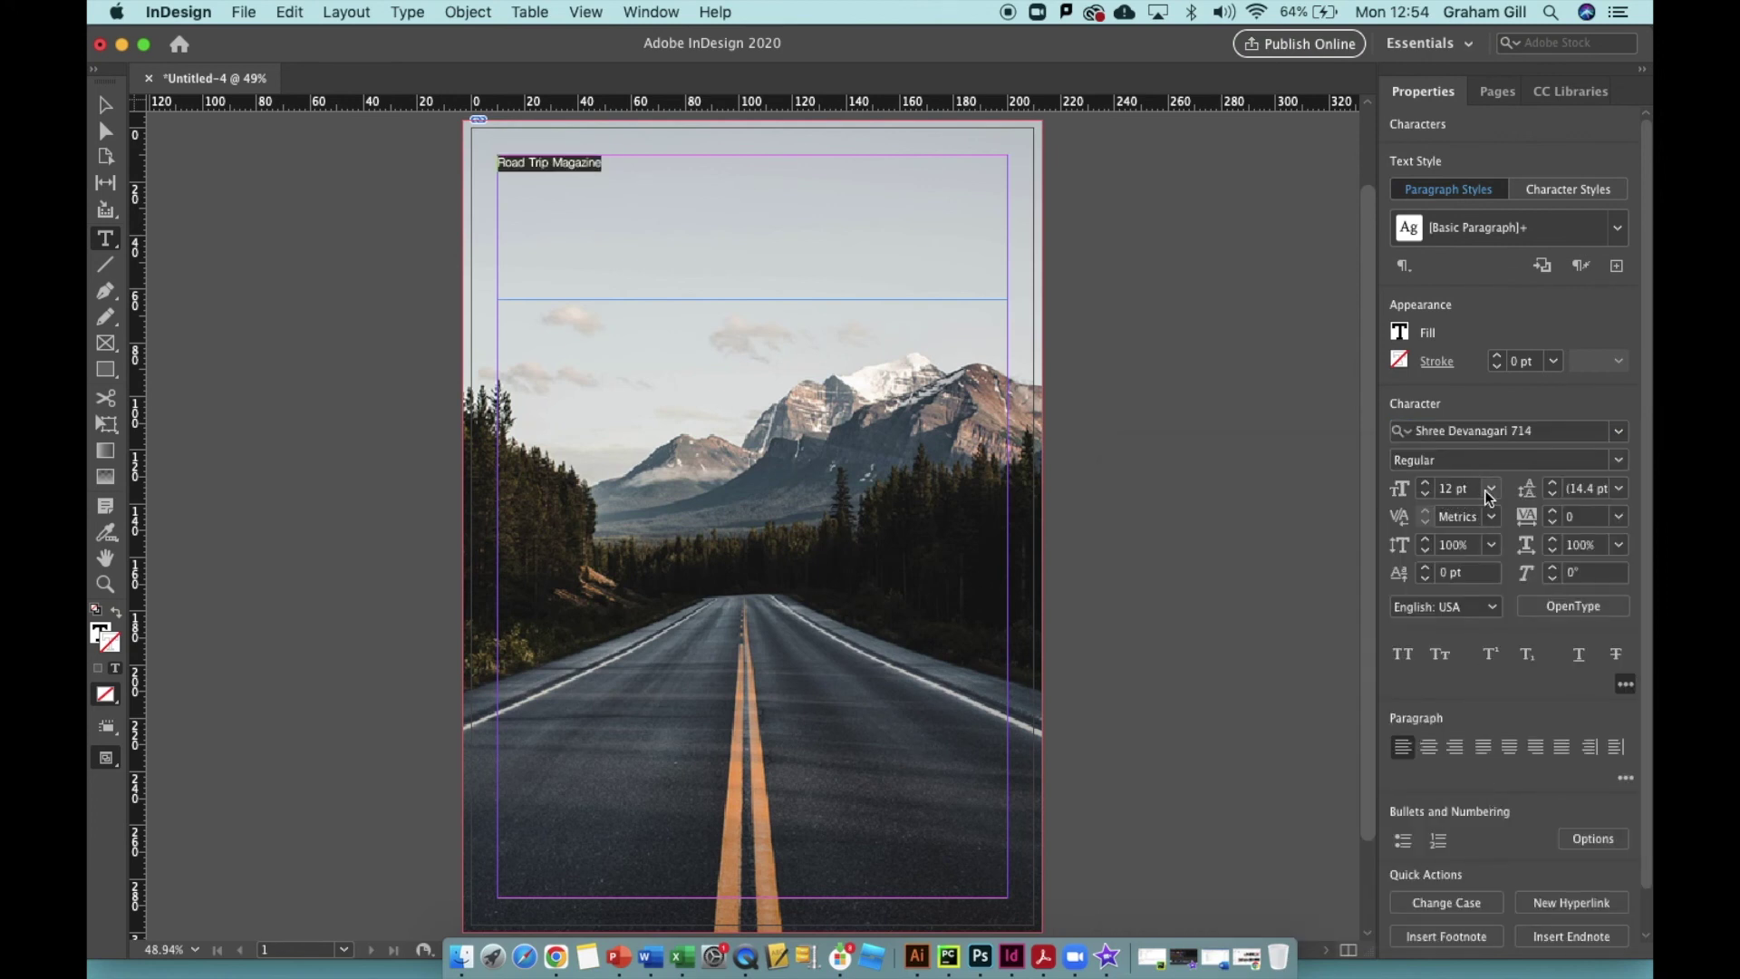
# Set the title's font size to 90 pt
pyautogui.click(1426, 489)
pyautogui.click(1426, 490)
pyautogui.click(1426, 490)
pyautogui.click(1426, 490)
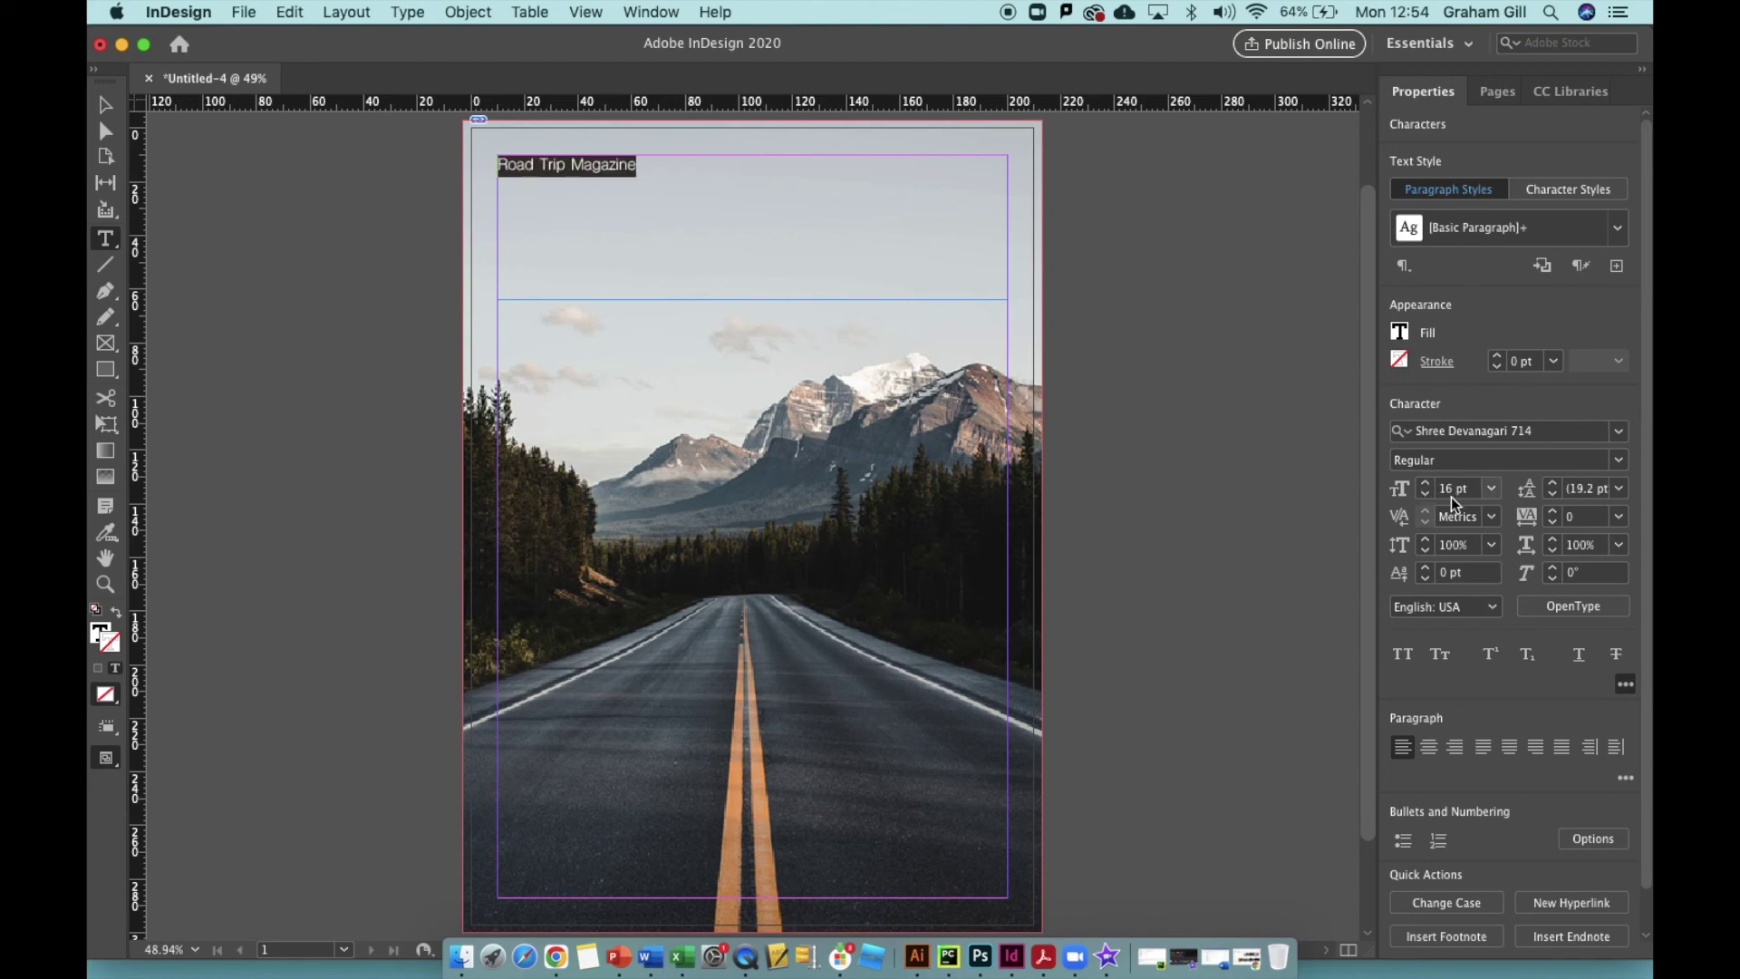
pyautogui.click(1490, 488)
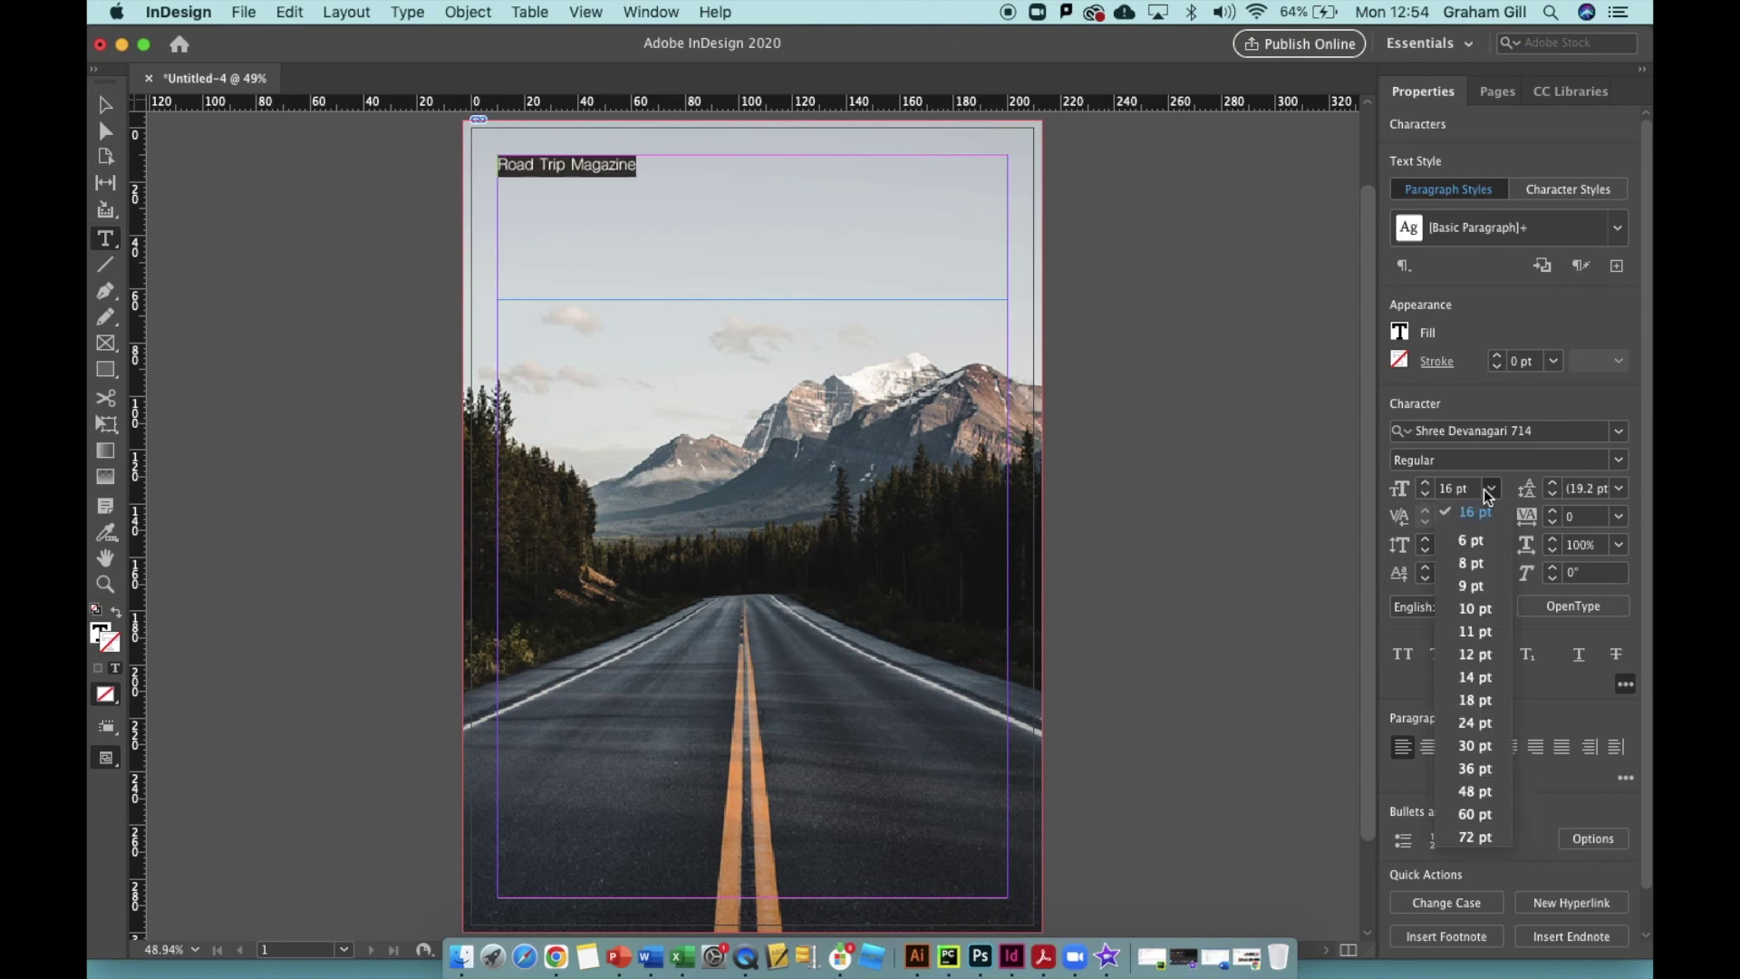
pyautogui.click(1478, 836)
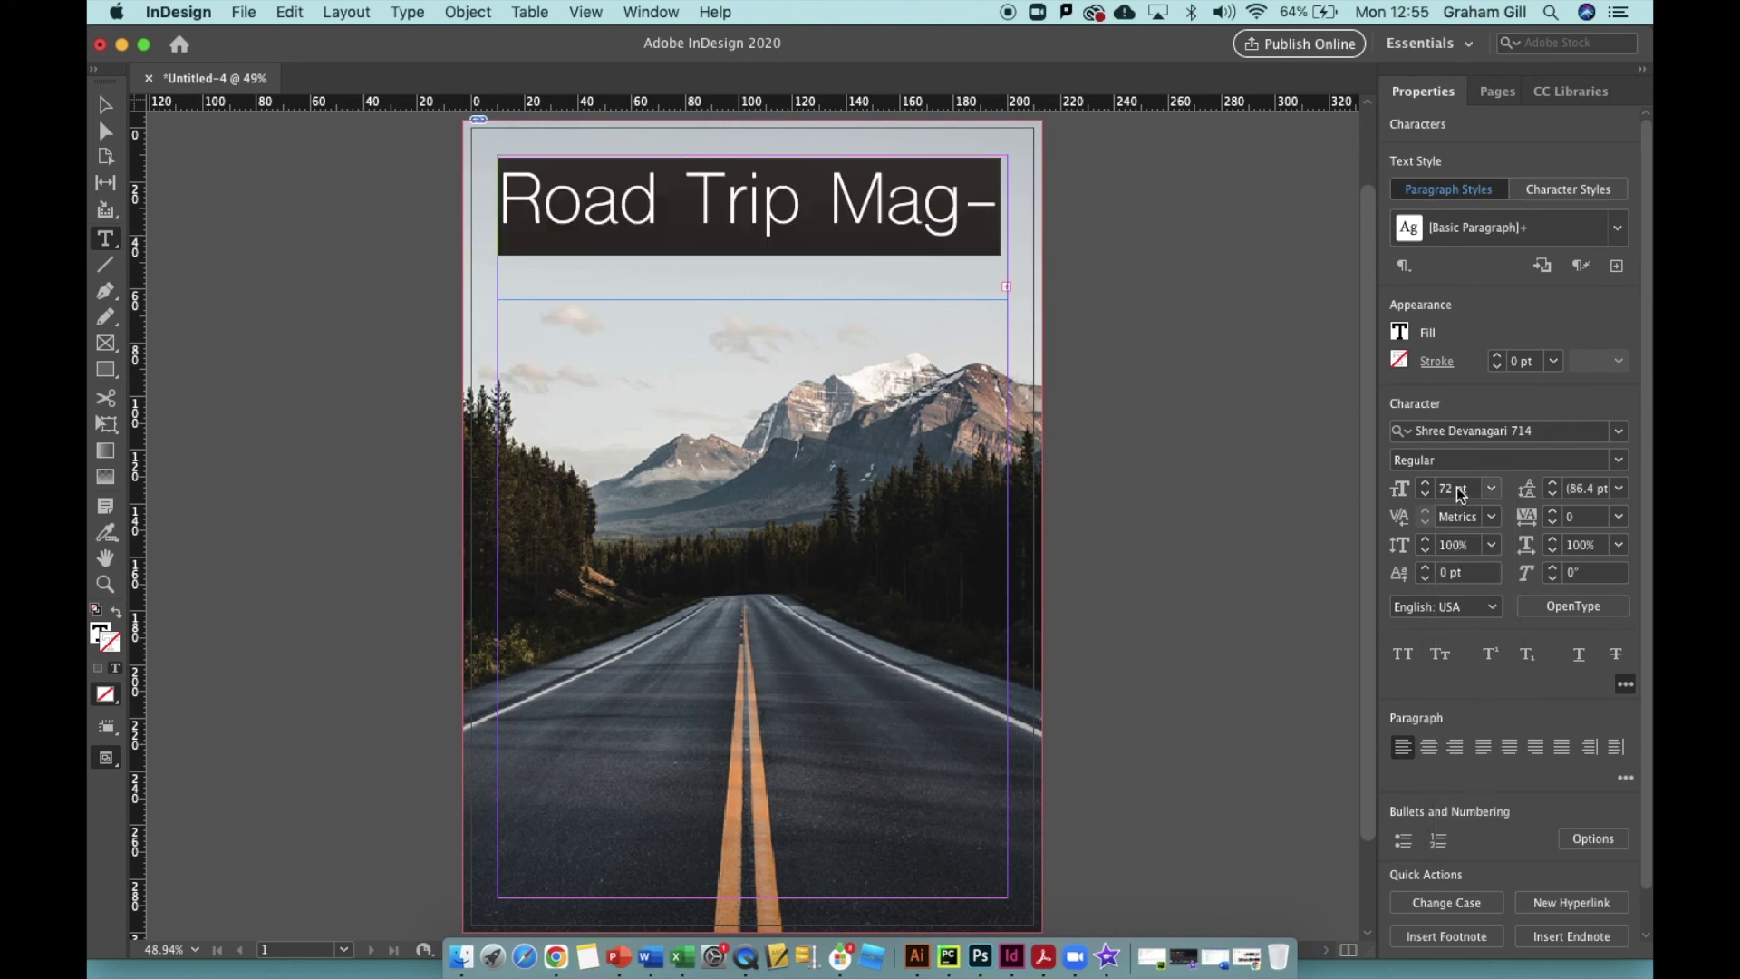
pyautogui.press('BackSpace')
pyautogui.write('90')
pyautogui.press('Return')
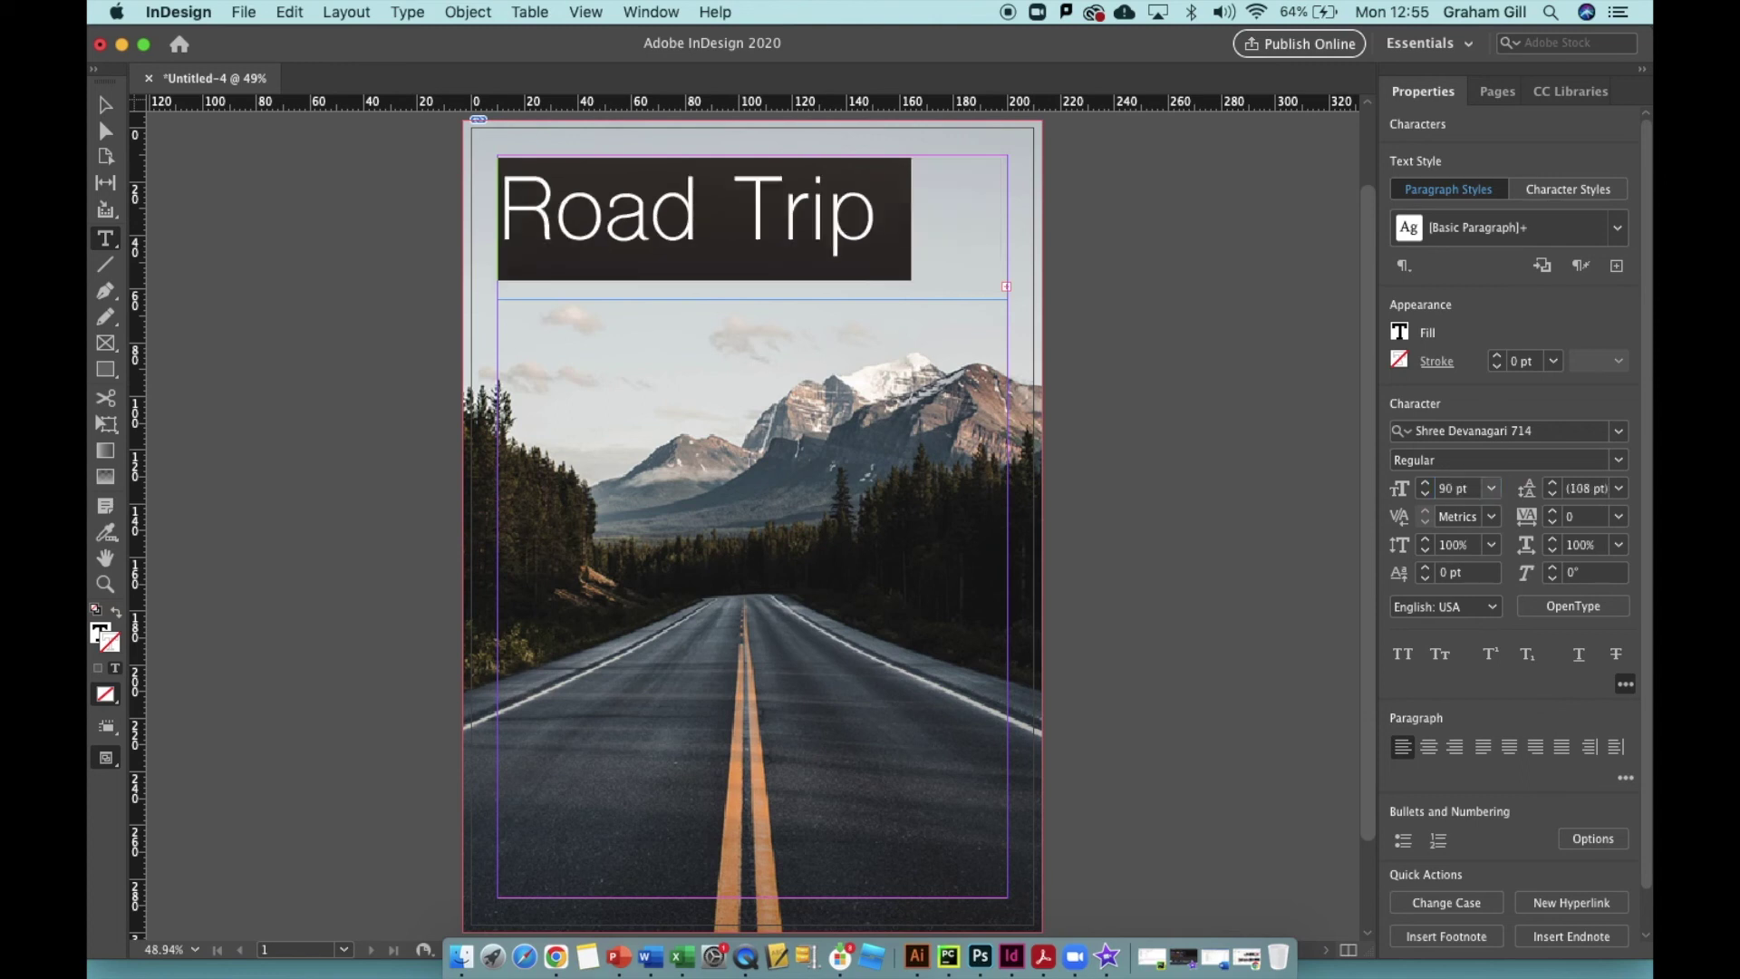
pyautogui.click(884, 217)
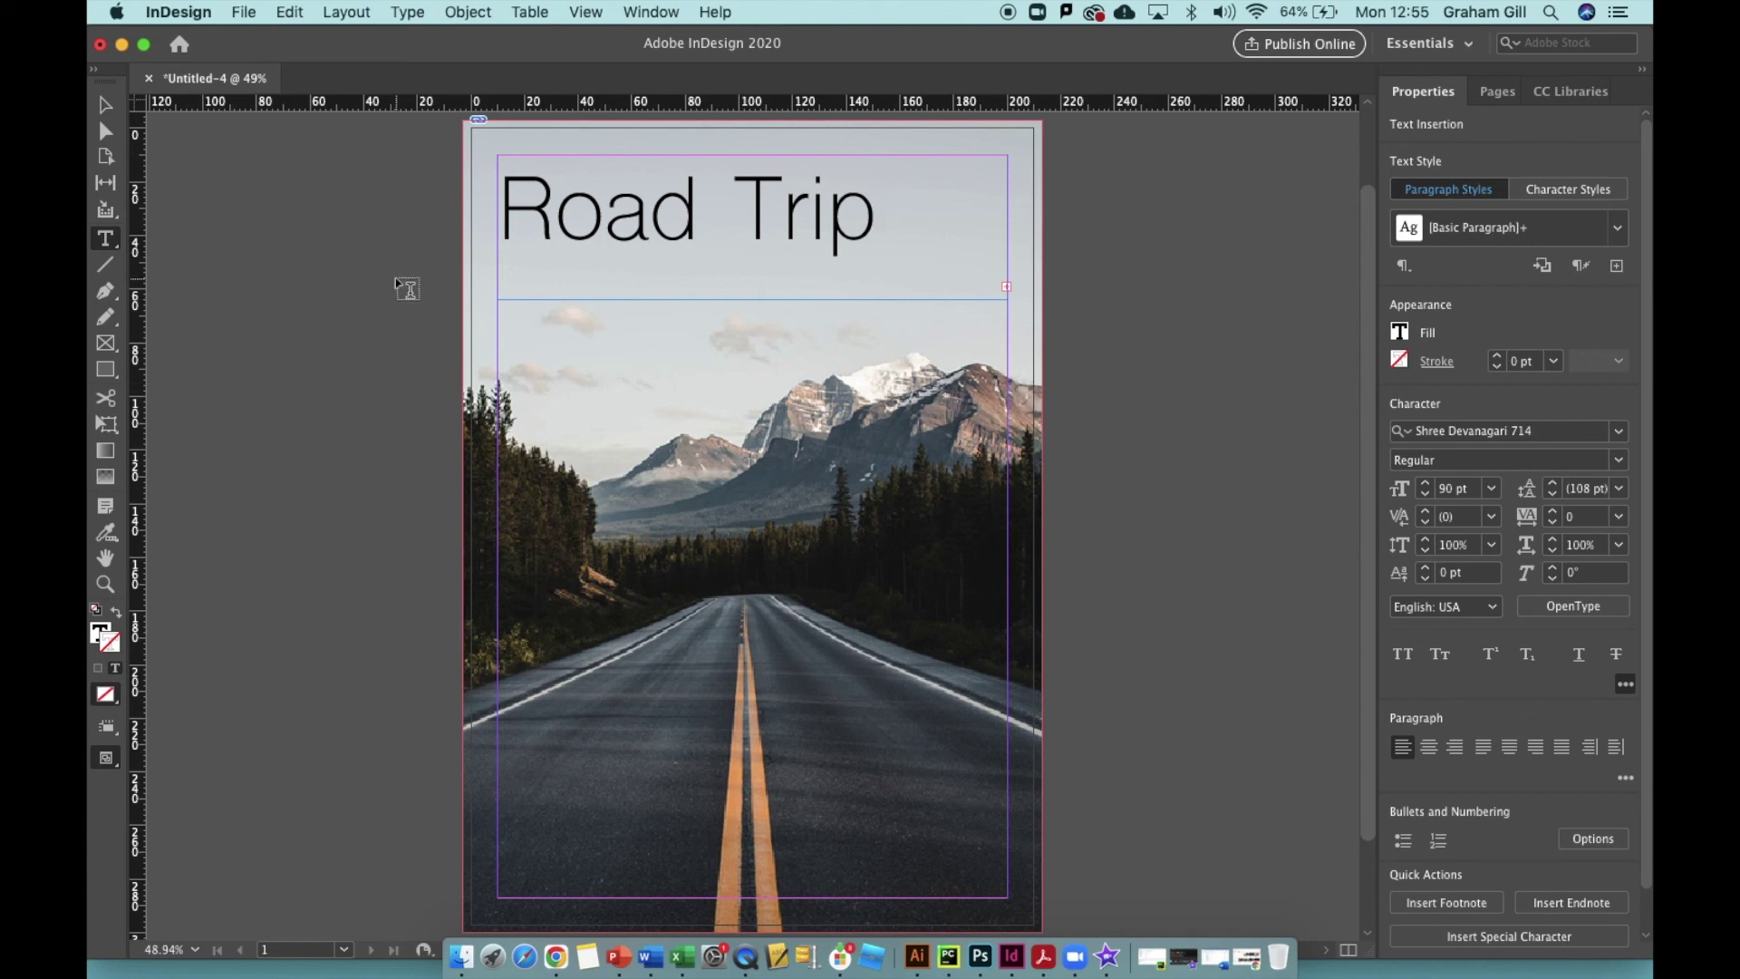
# Extend the title frame downward to show 'Magazine' on a second line, and center-align the whole title
pyautogui.click(105, 105)
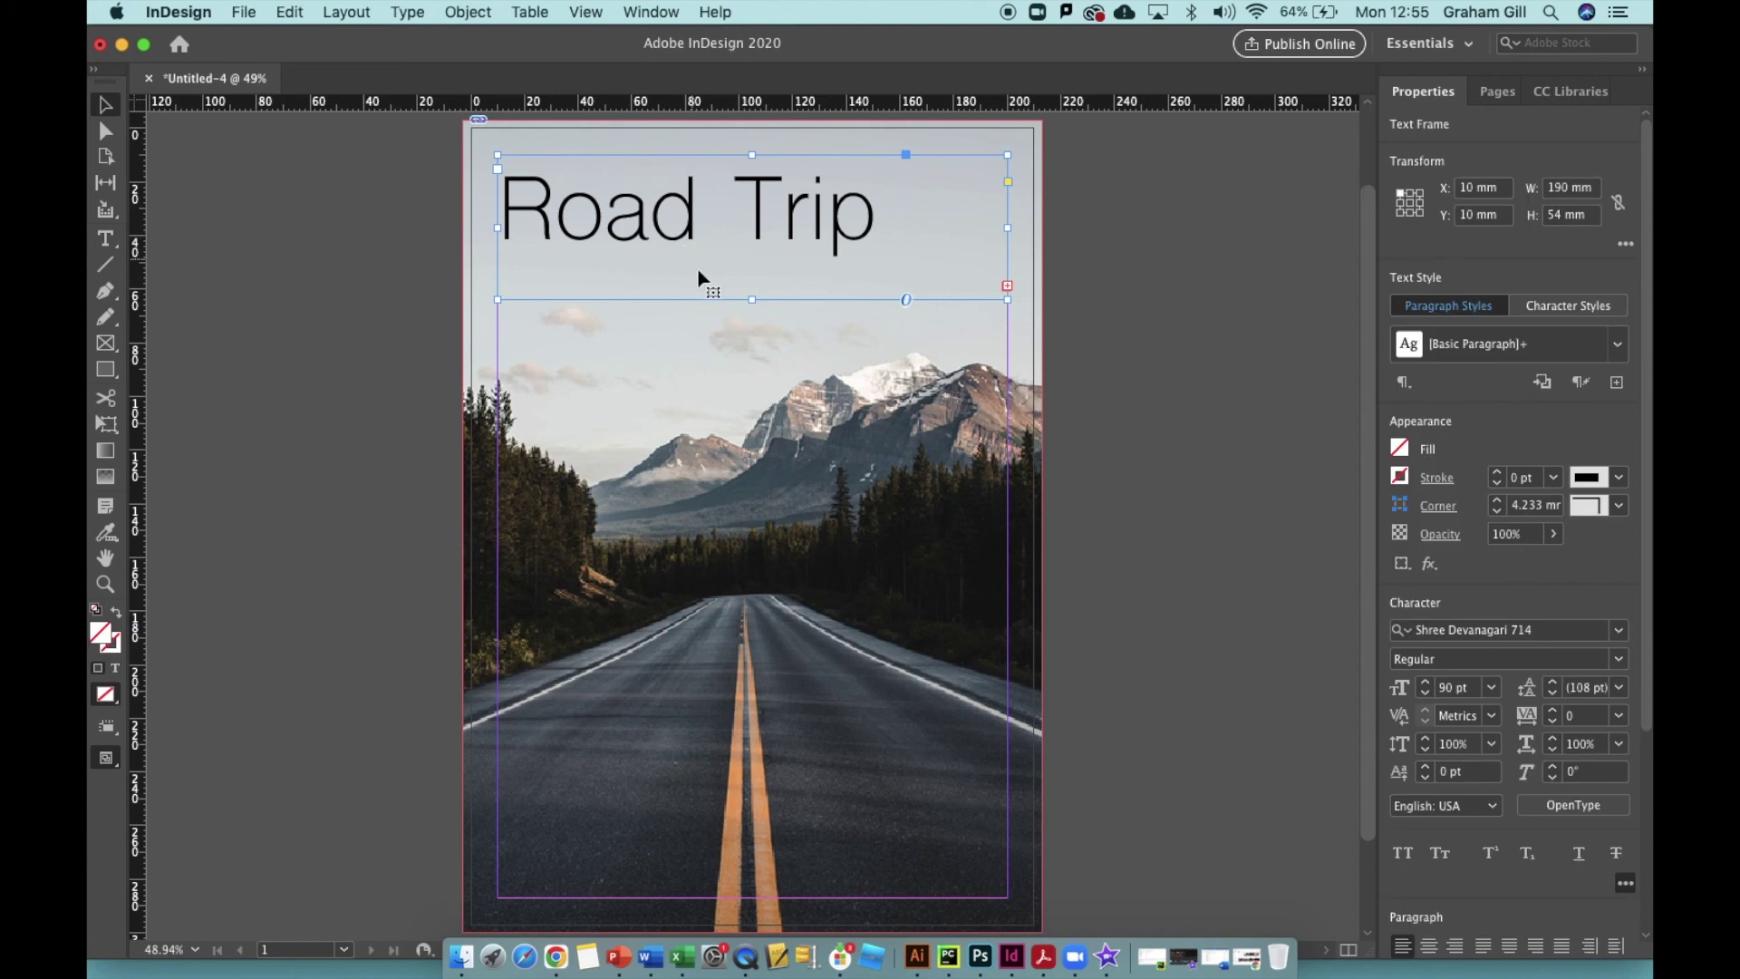
pyautogui.moveTo(752, 299); pyautogui.dragTo(775, 490)
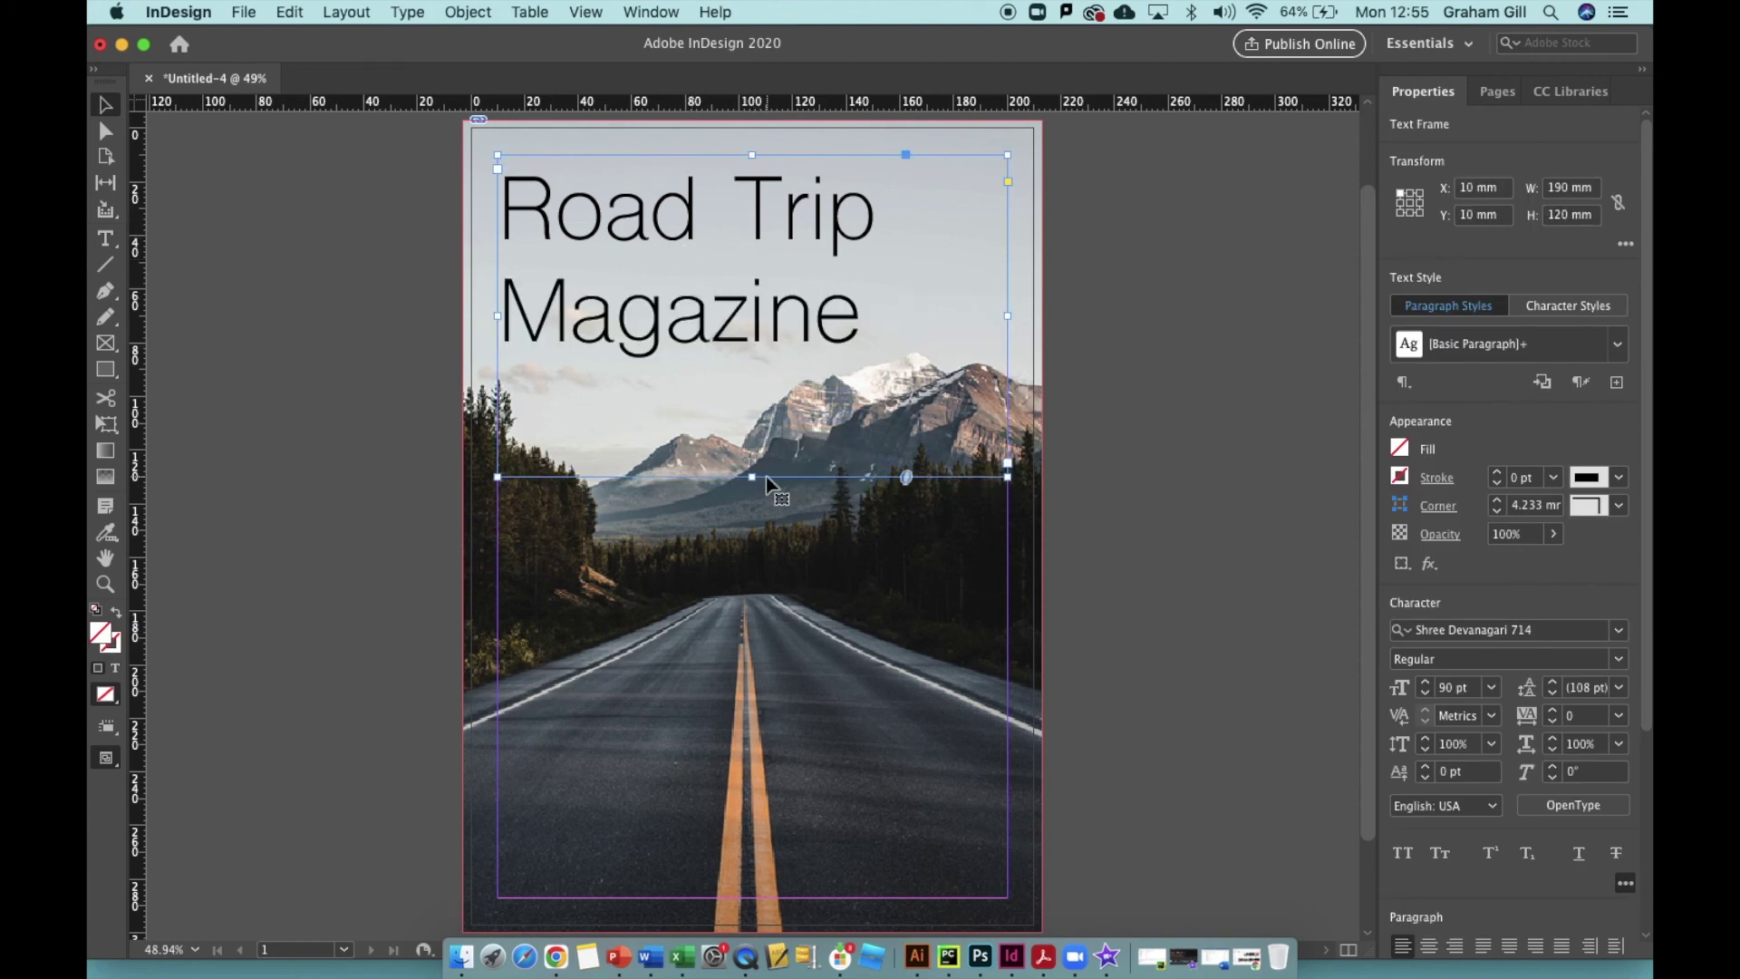
pyautogui.doubleClick(820, 319)
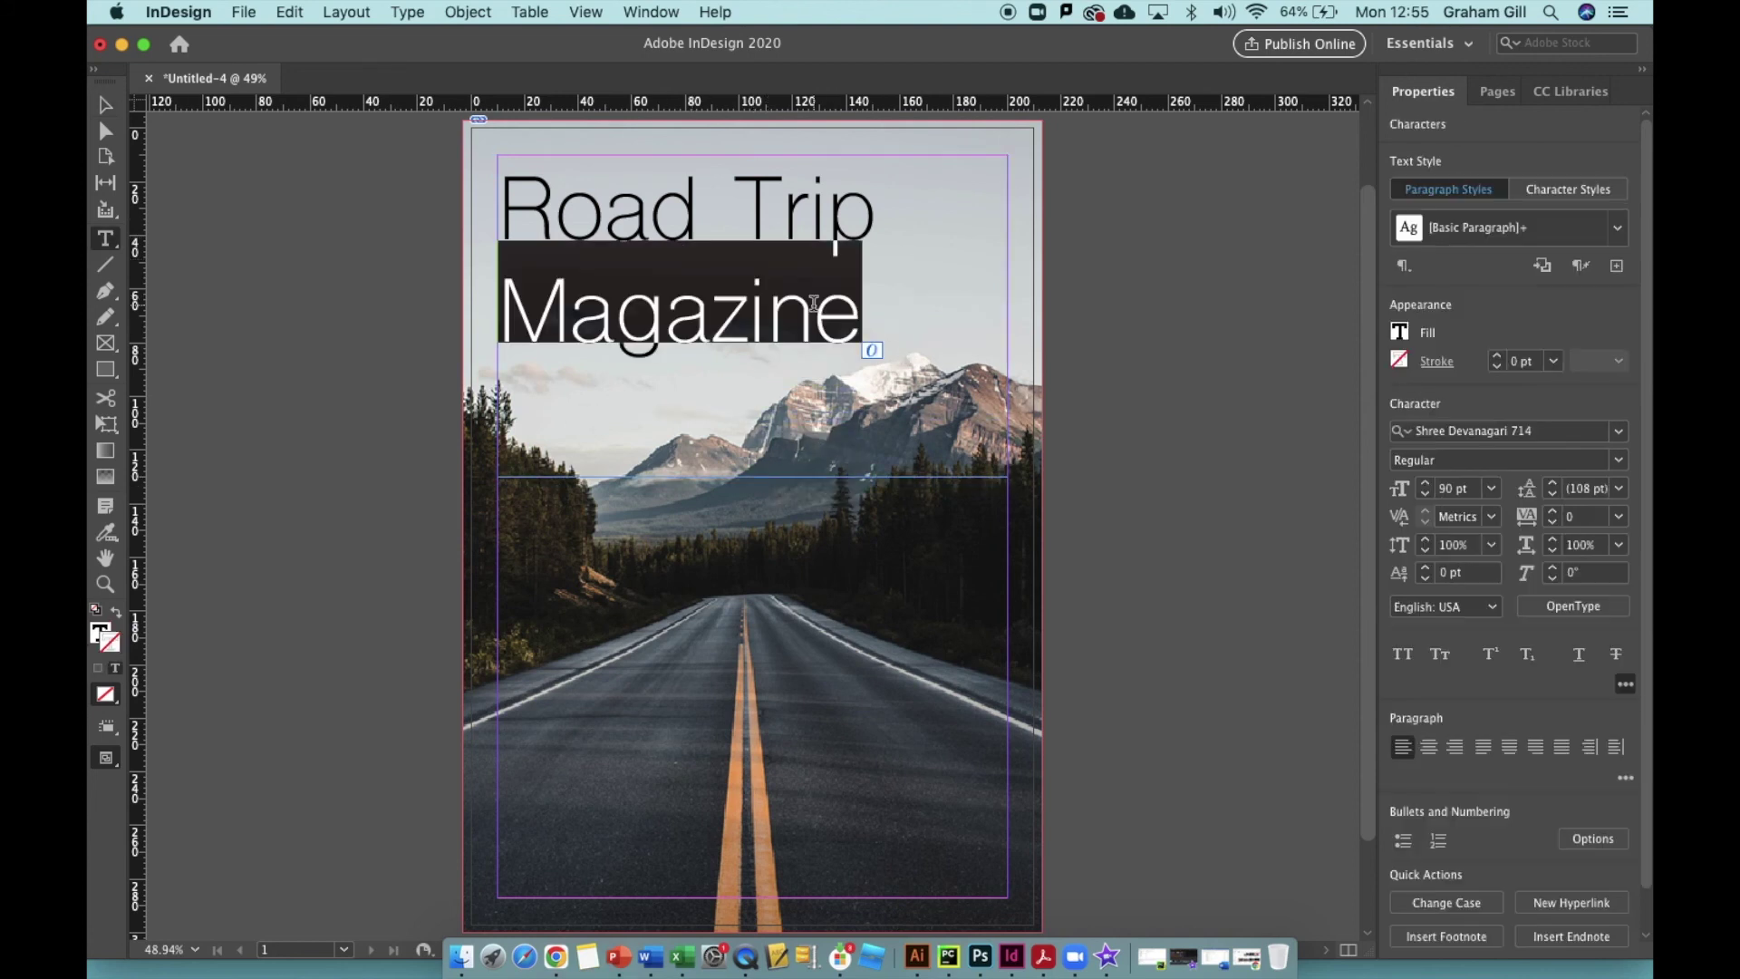
pyautogui.click(506, 201)
pyautogui.moveTo(506, 201); pyautogui.dragTo(872, 350)
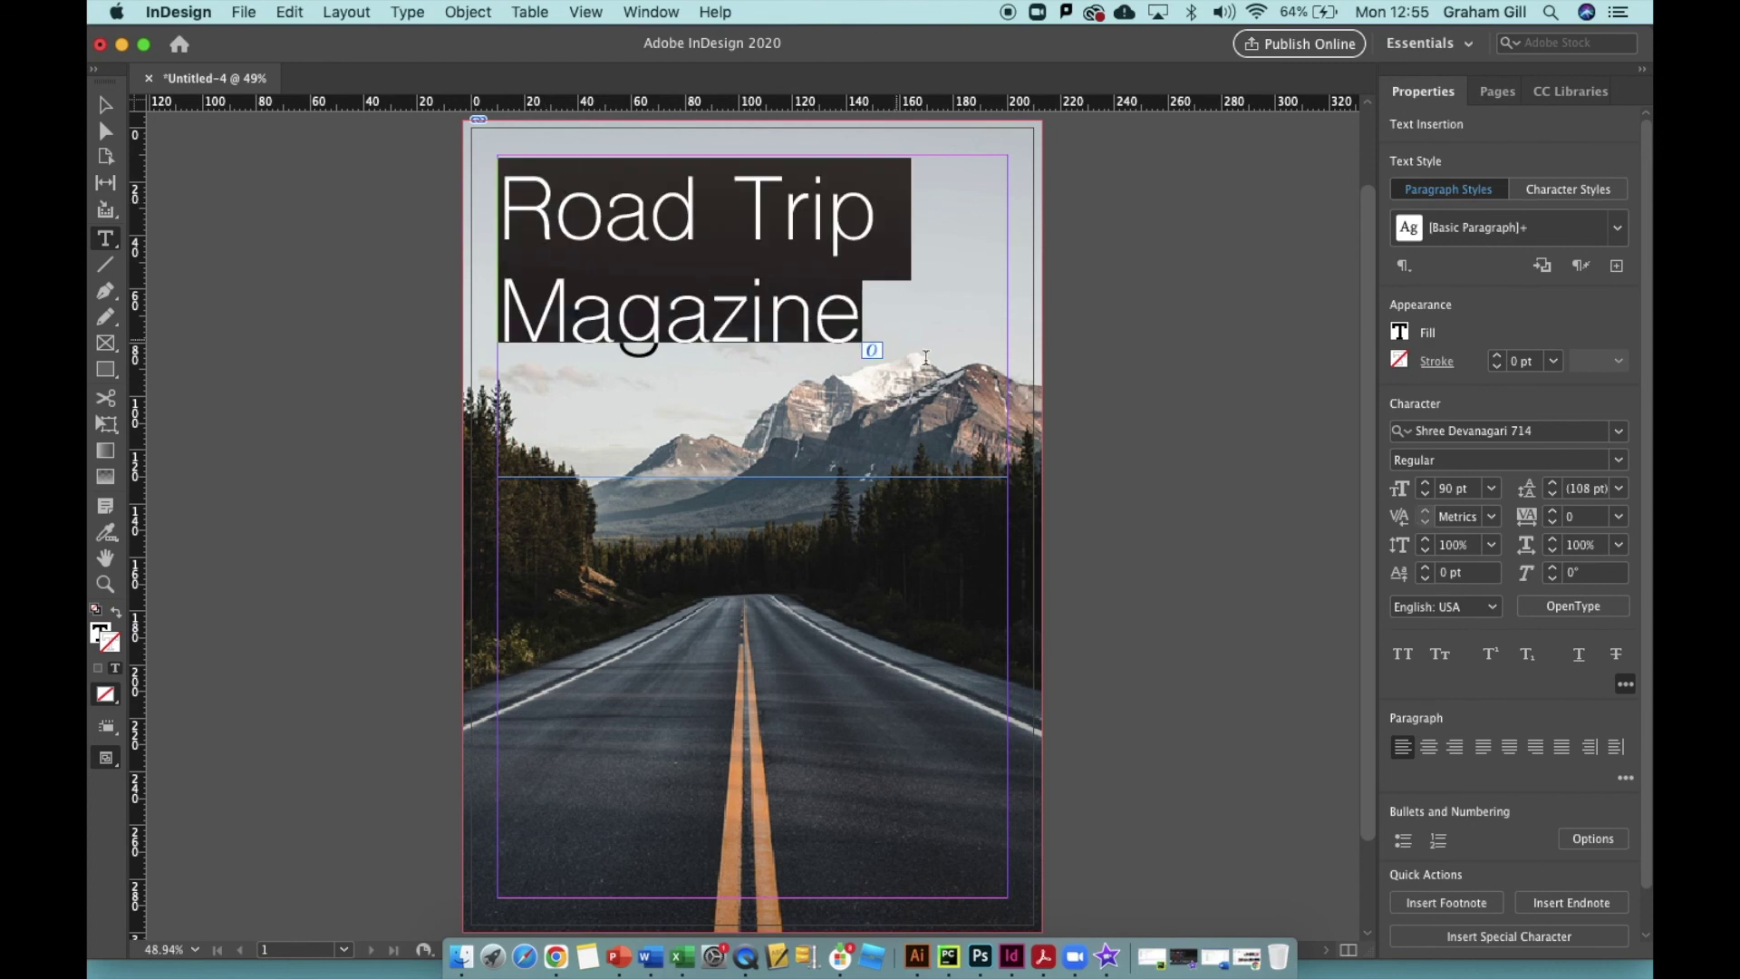
pyautogui.click(1429, 749)
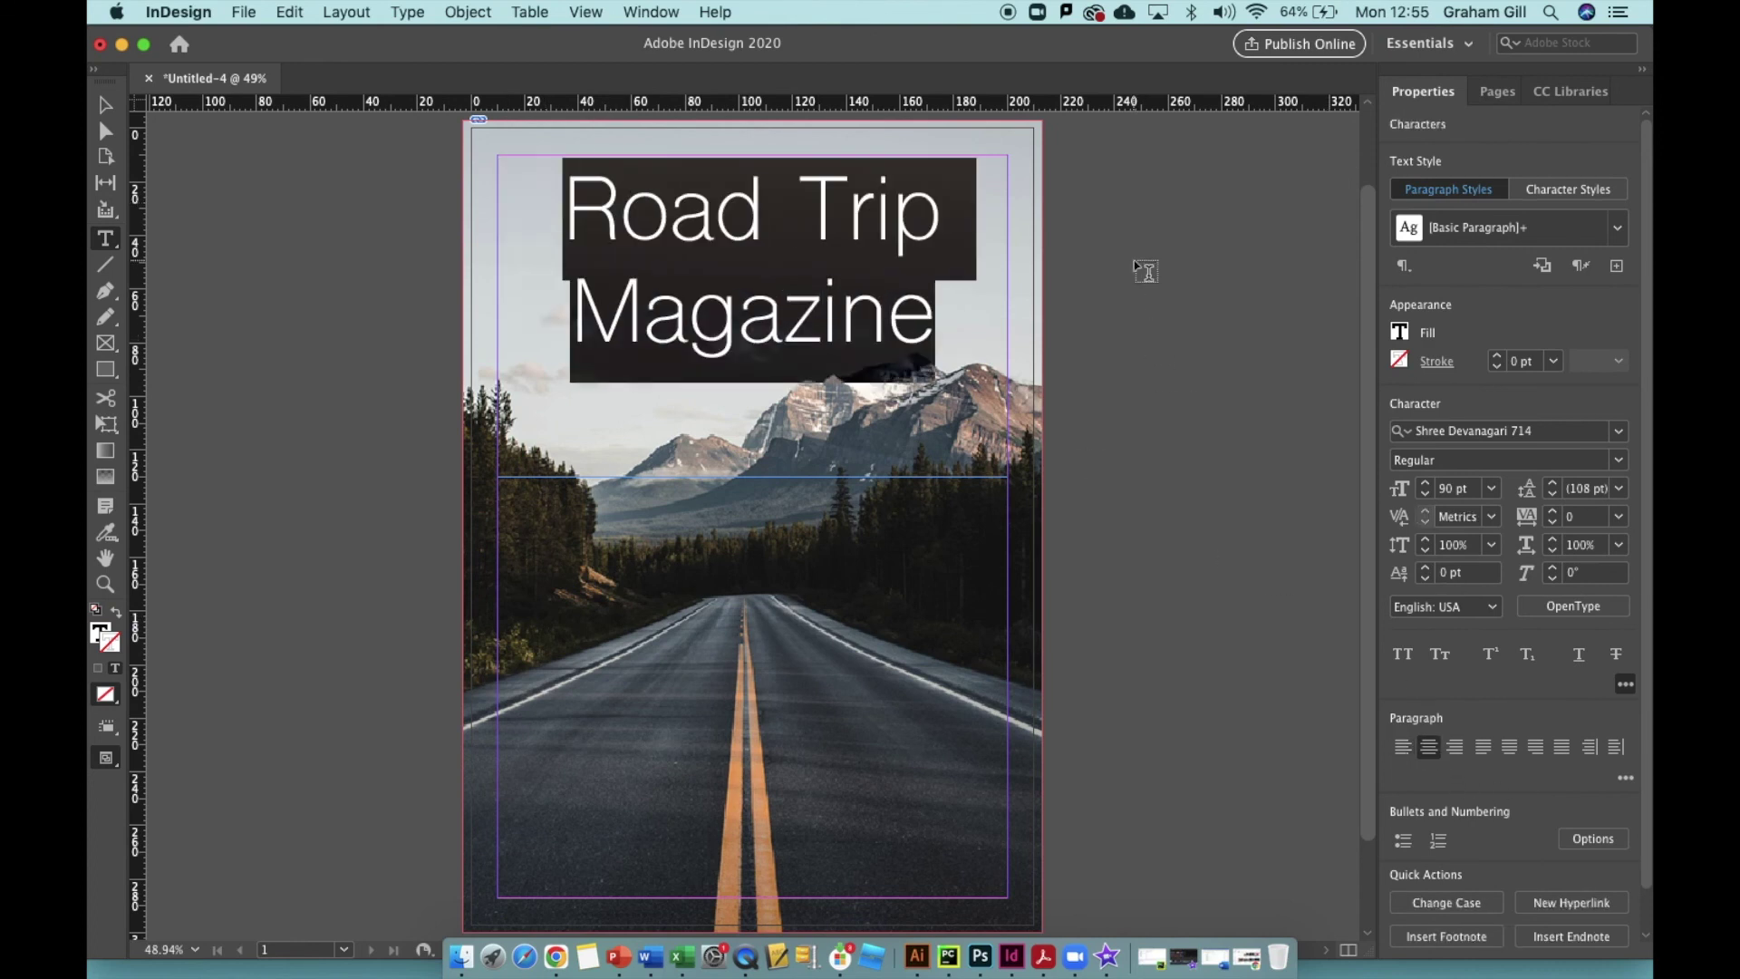
pyautogui.click(105, 107)
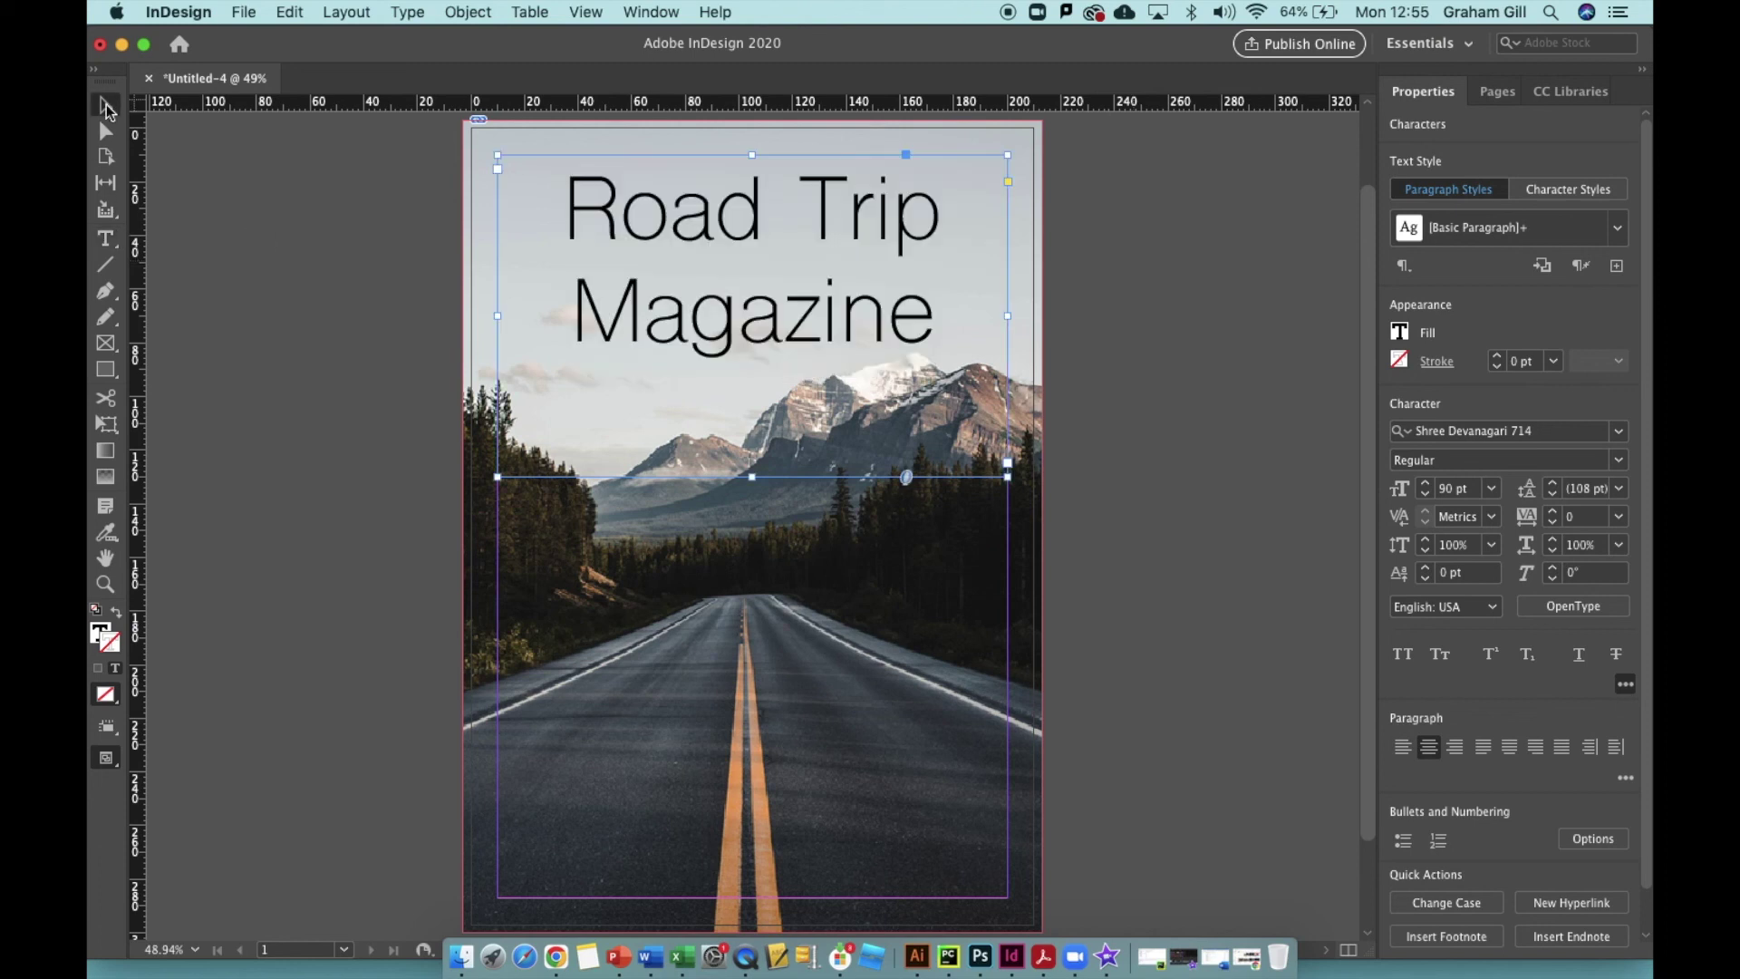
pyautogui.click(290, 209)
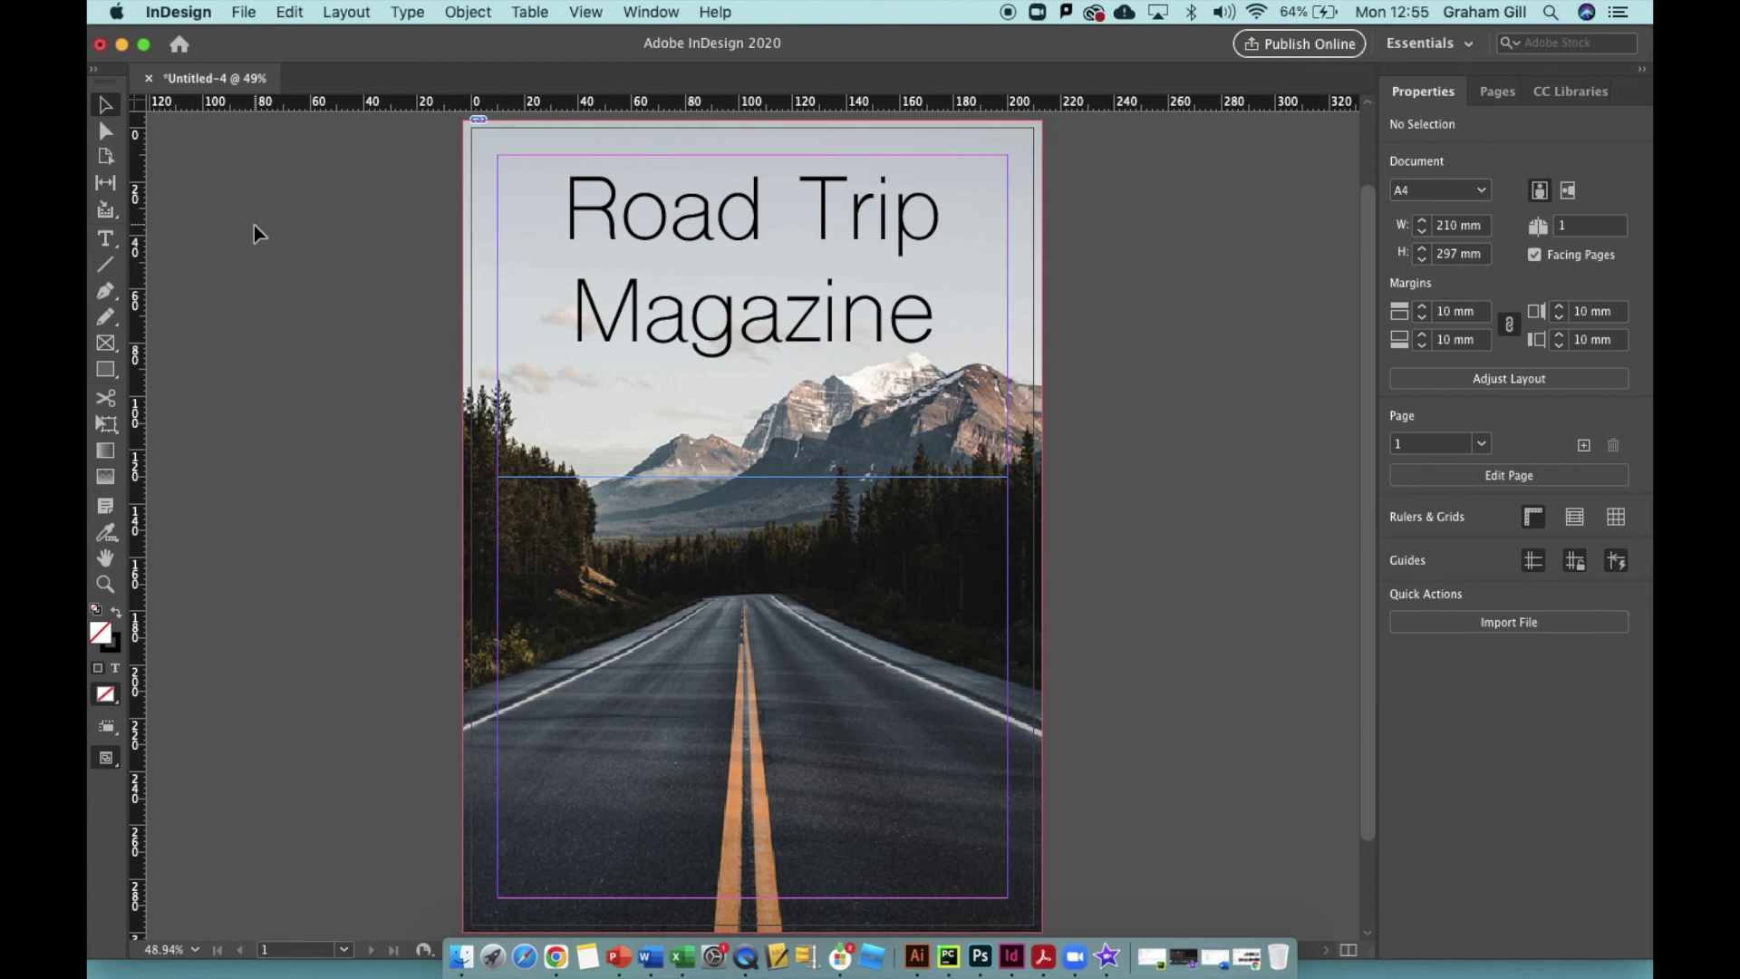
pyautogui.click(109, 759)
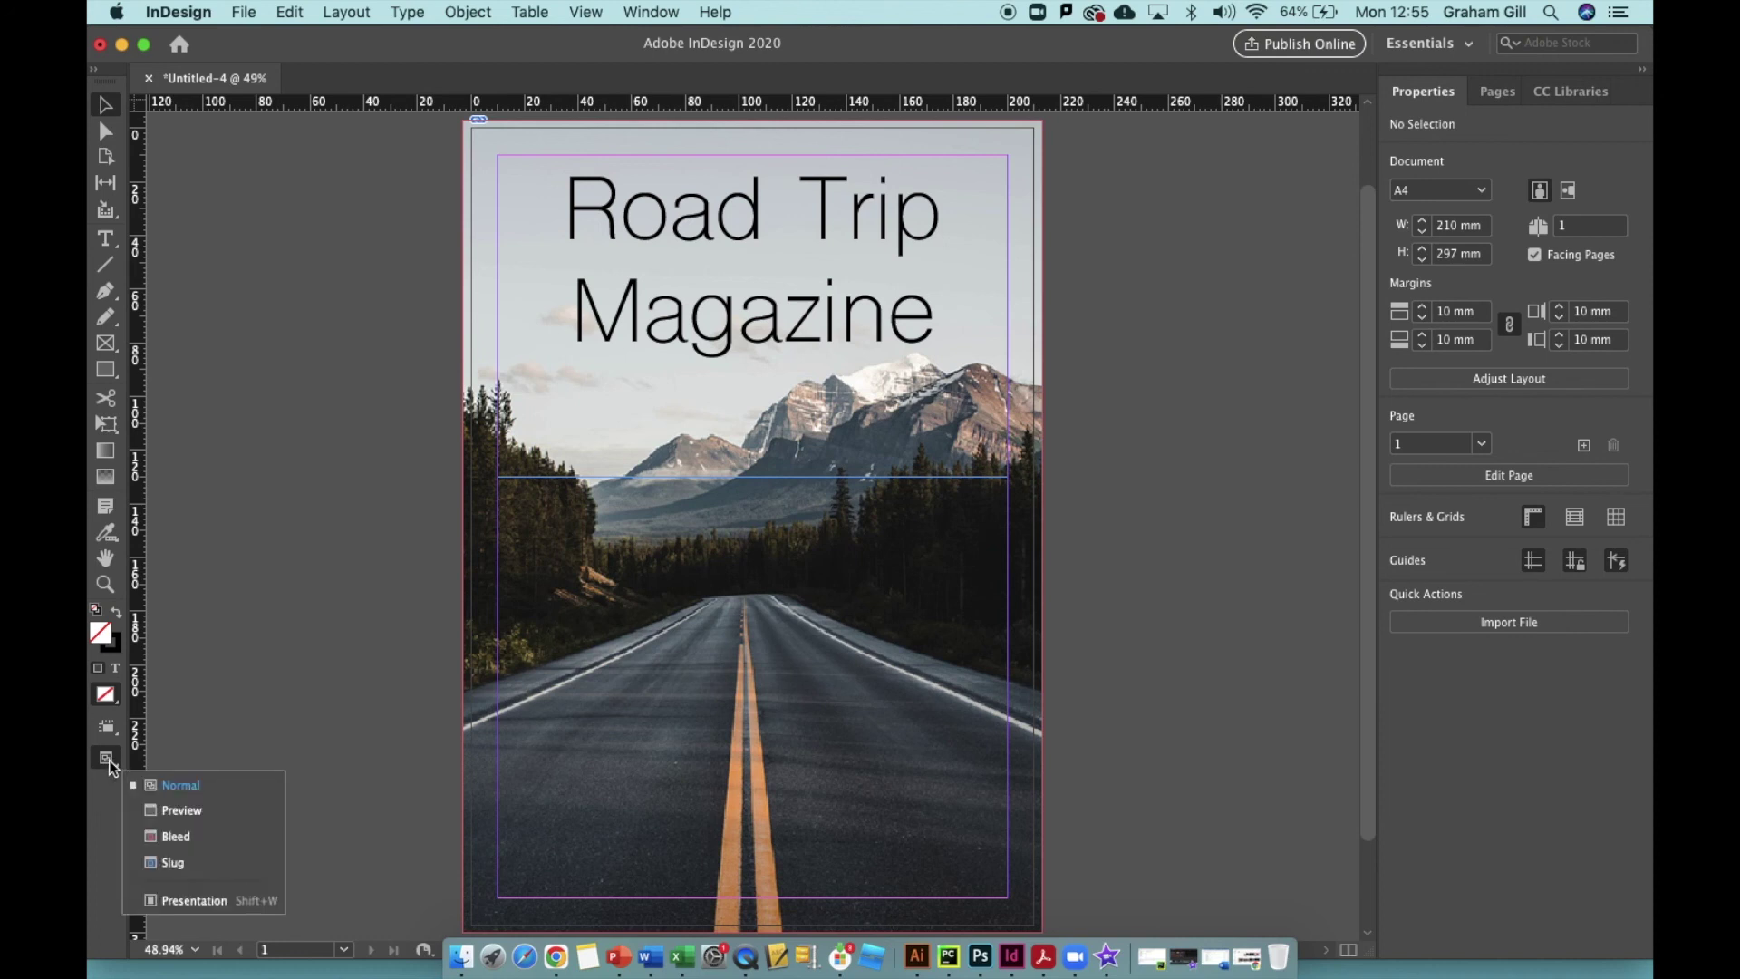
pyautogui.click(174, 812)
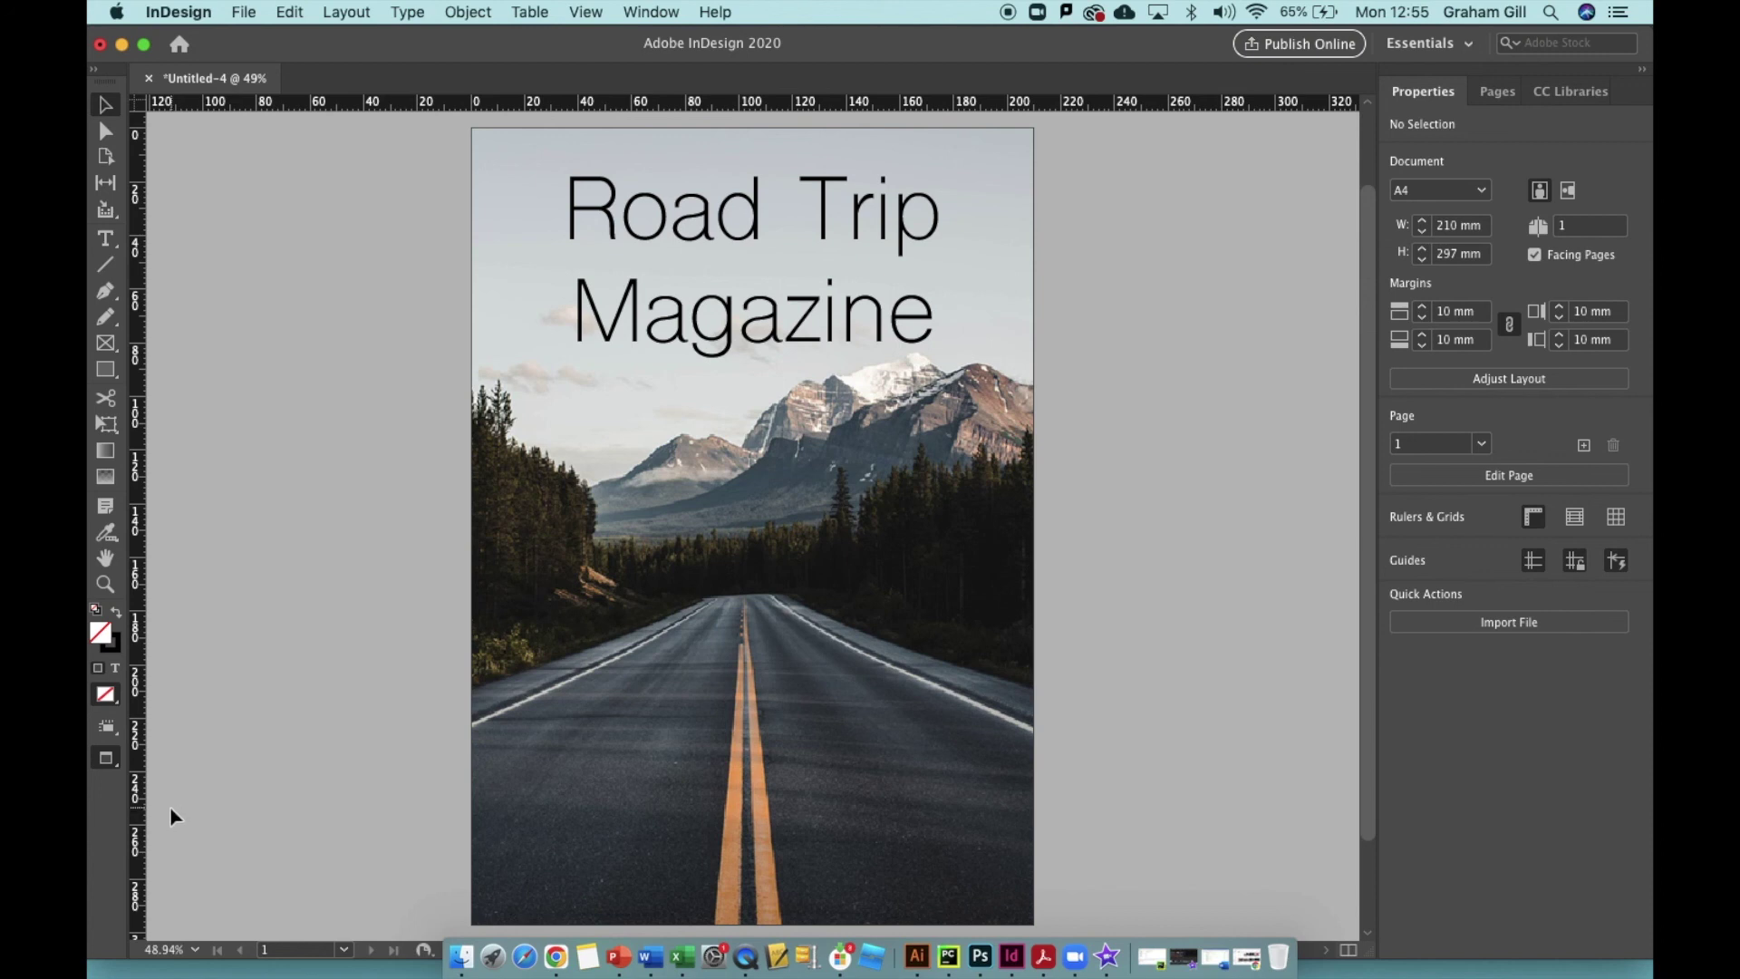
pyautogui.click(112, 764)
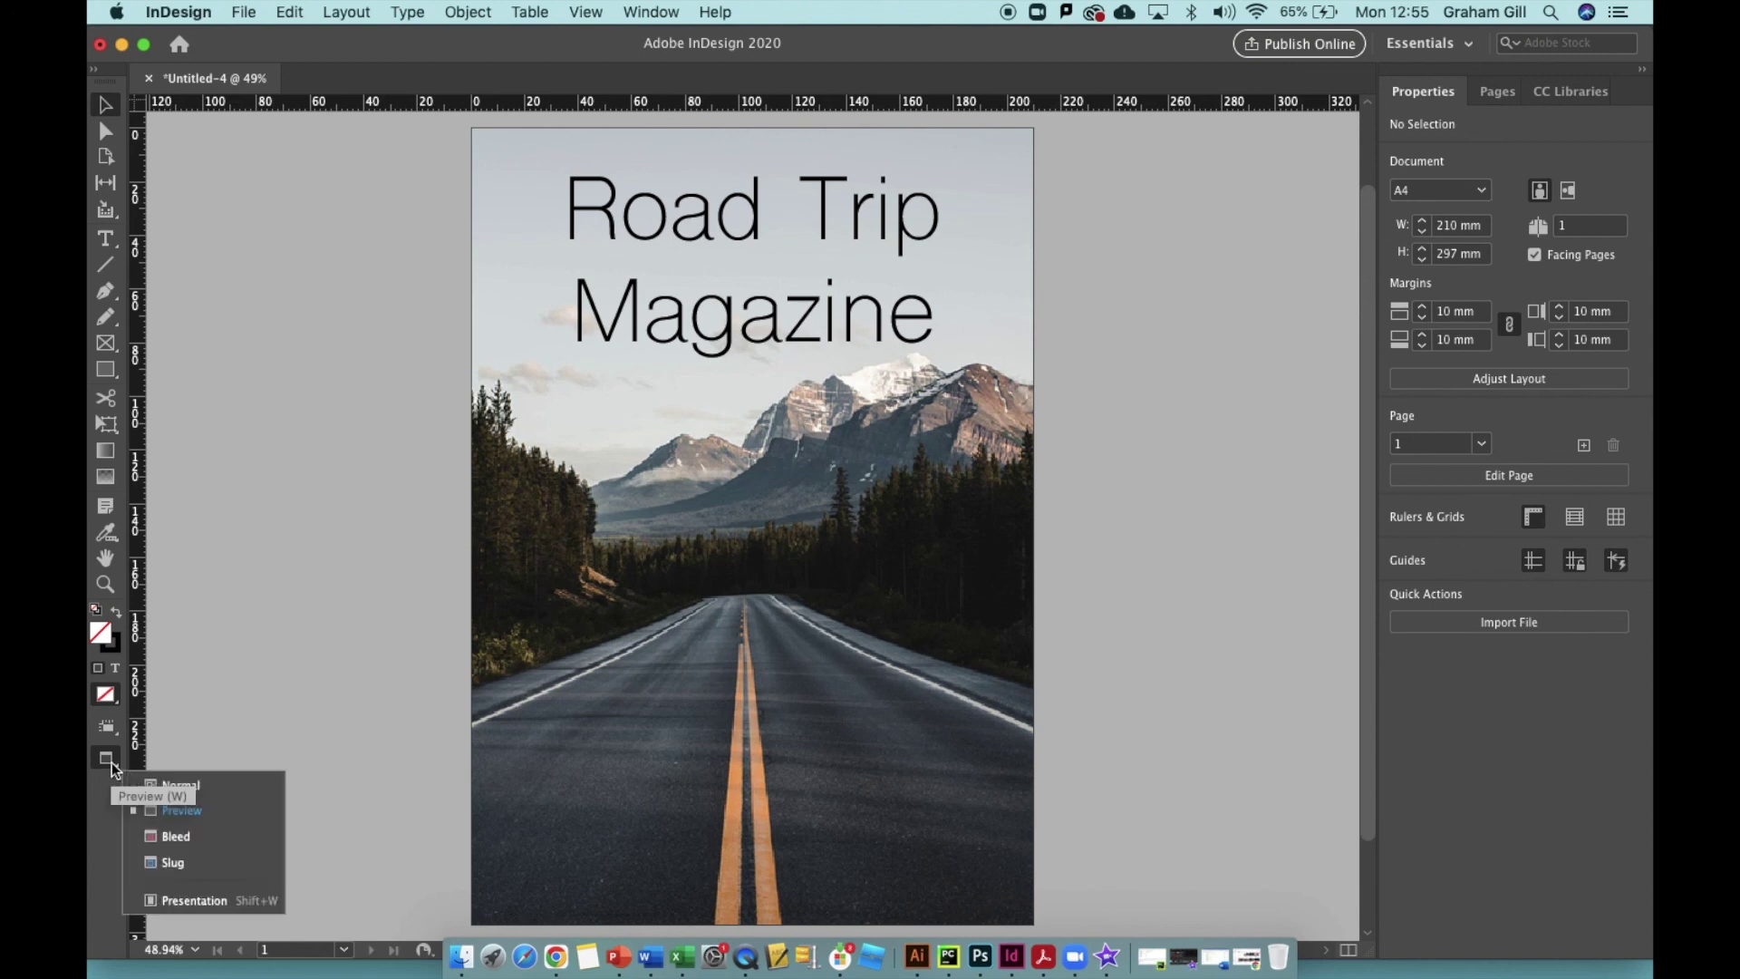
pyautogui.click(171, 785)
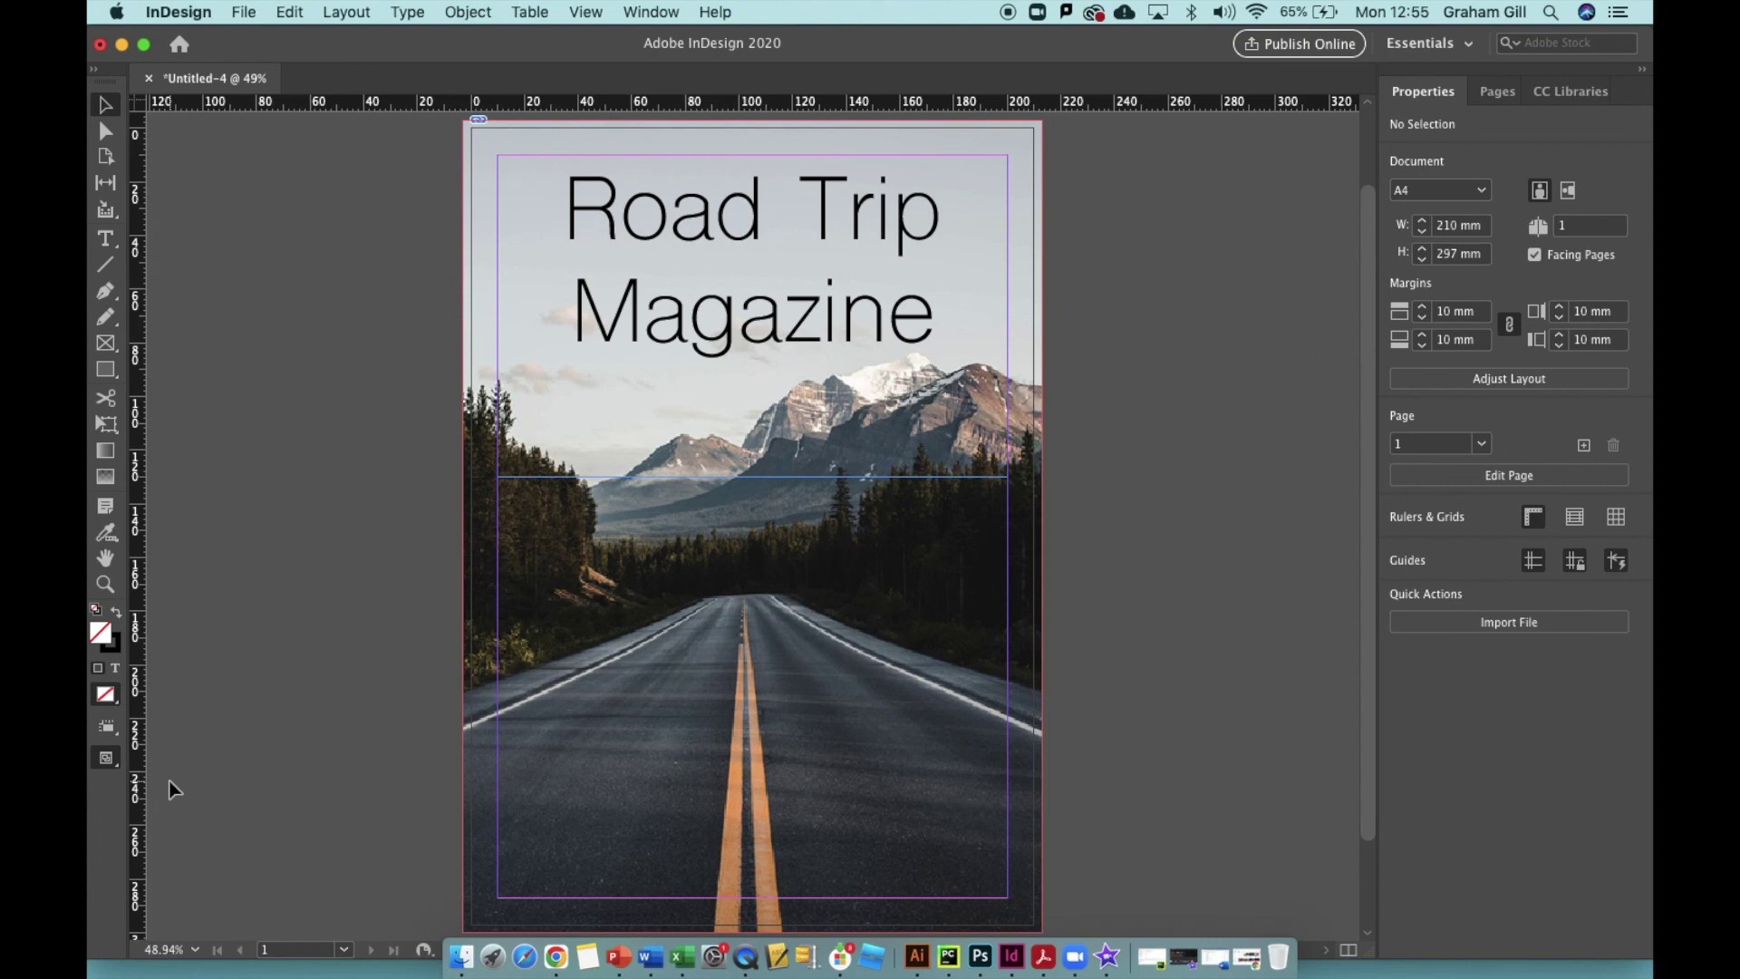
pyautogui.click(109, 759)
pyautogui.click(187, 836)
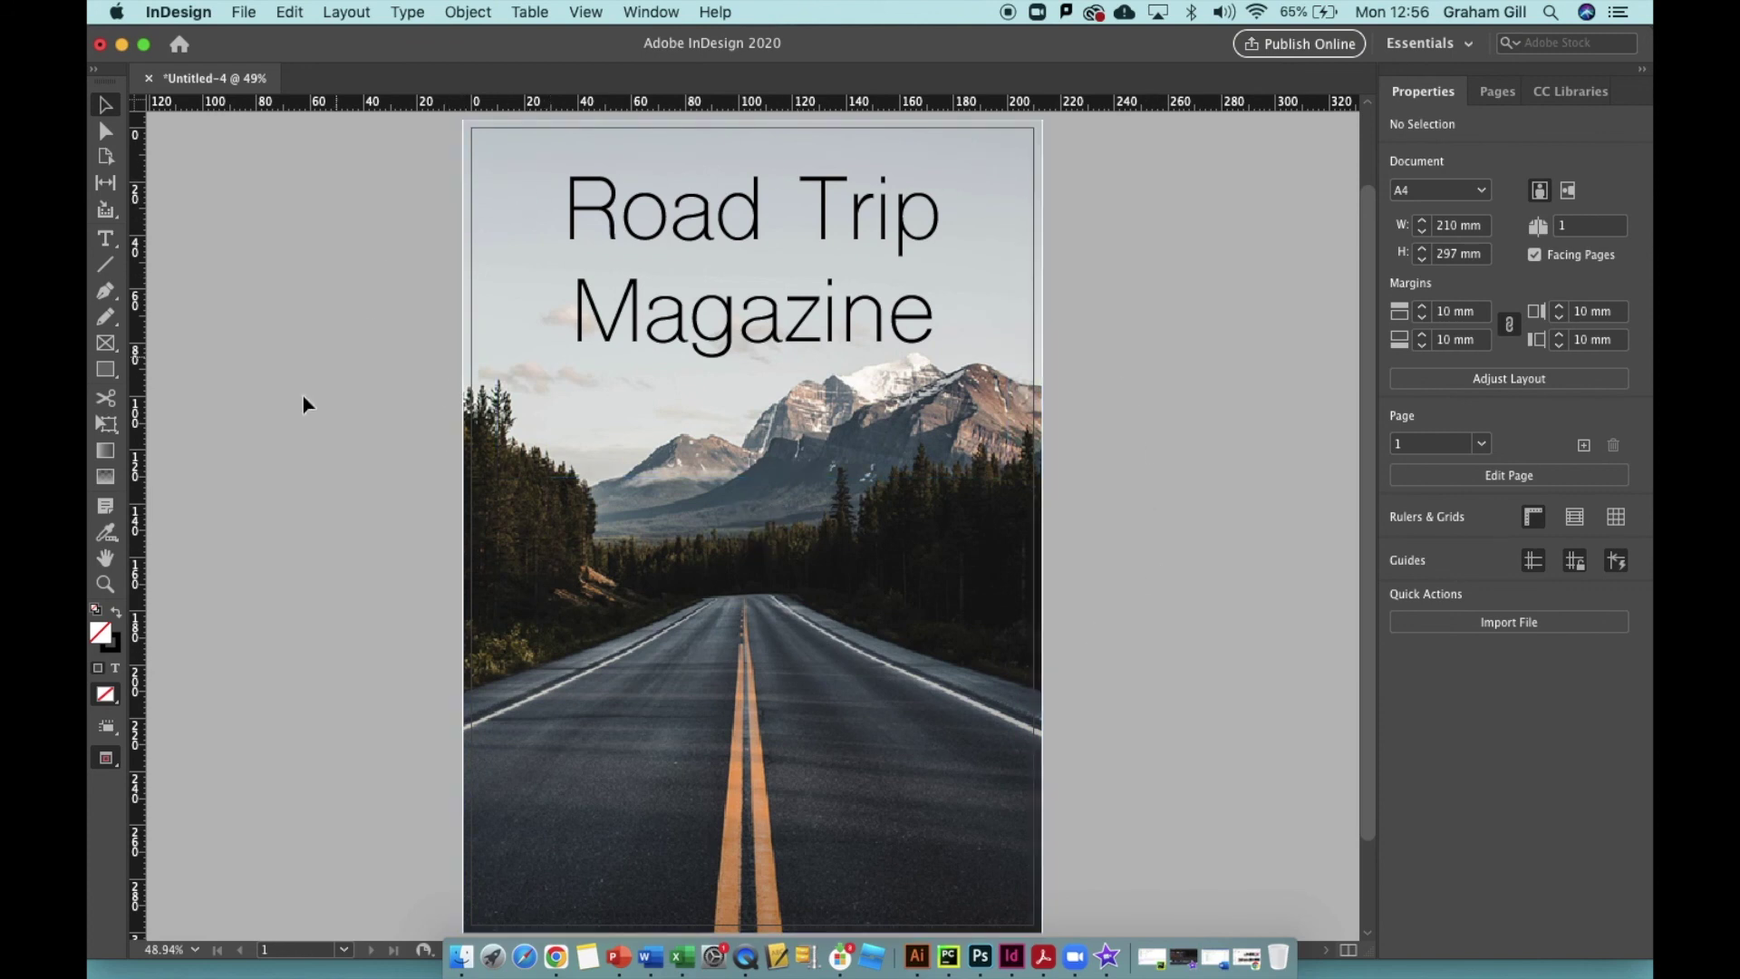
pyautogui.click(106, 758)
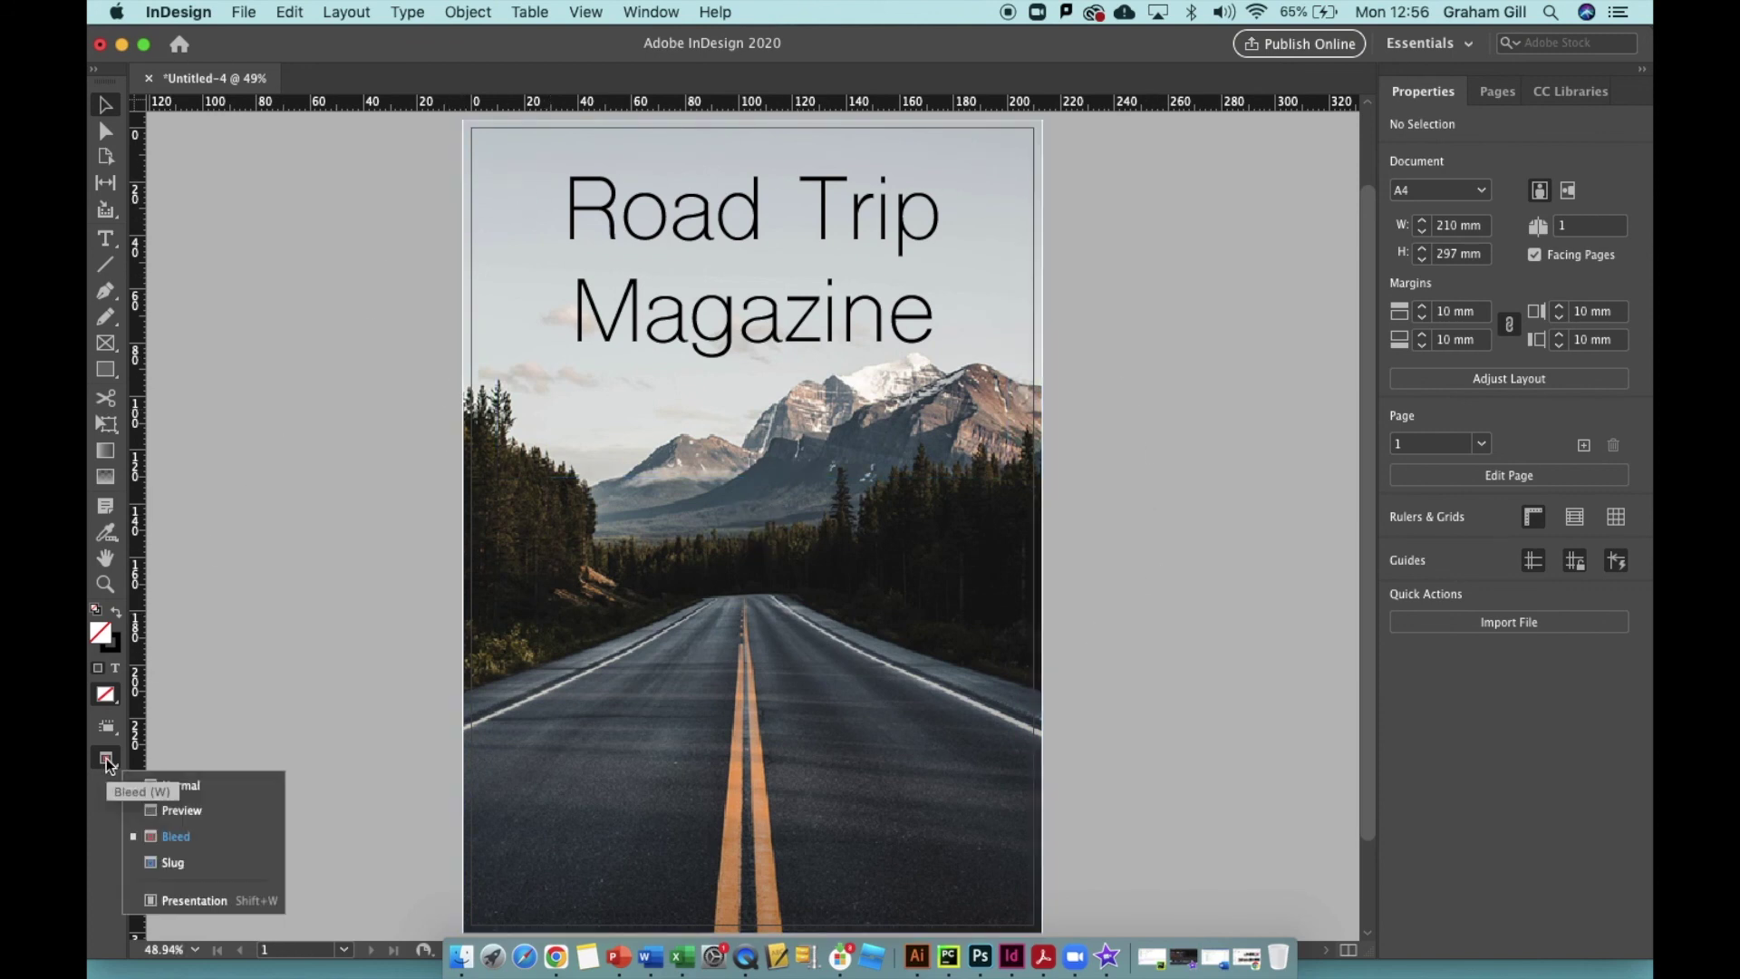
pyautogui.click(234, 788)
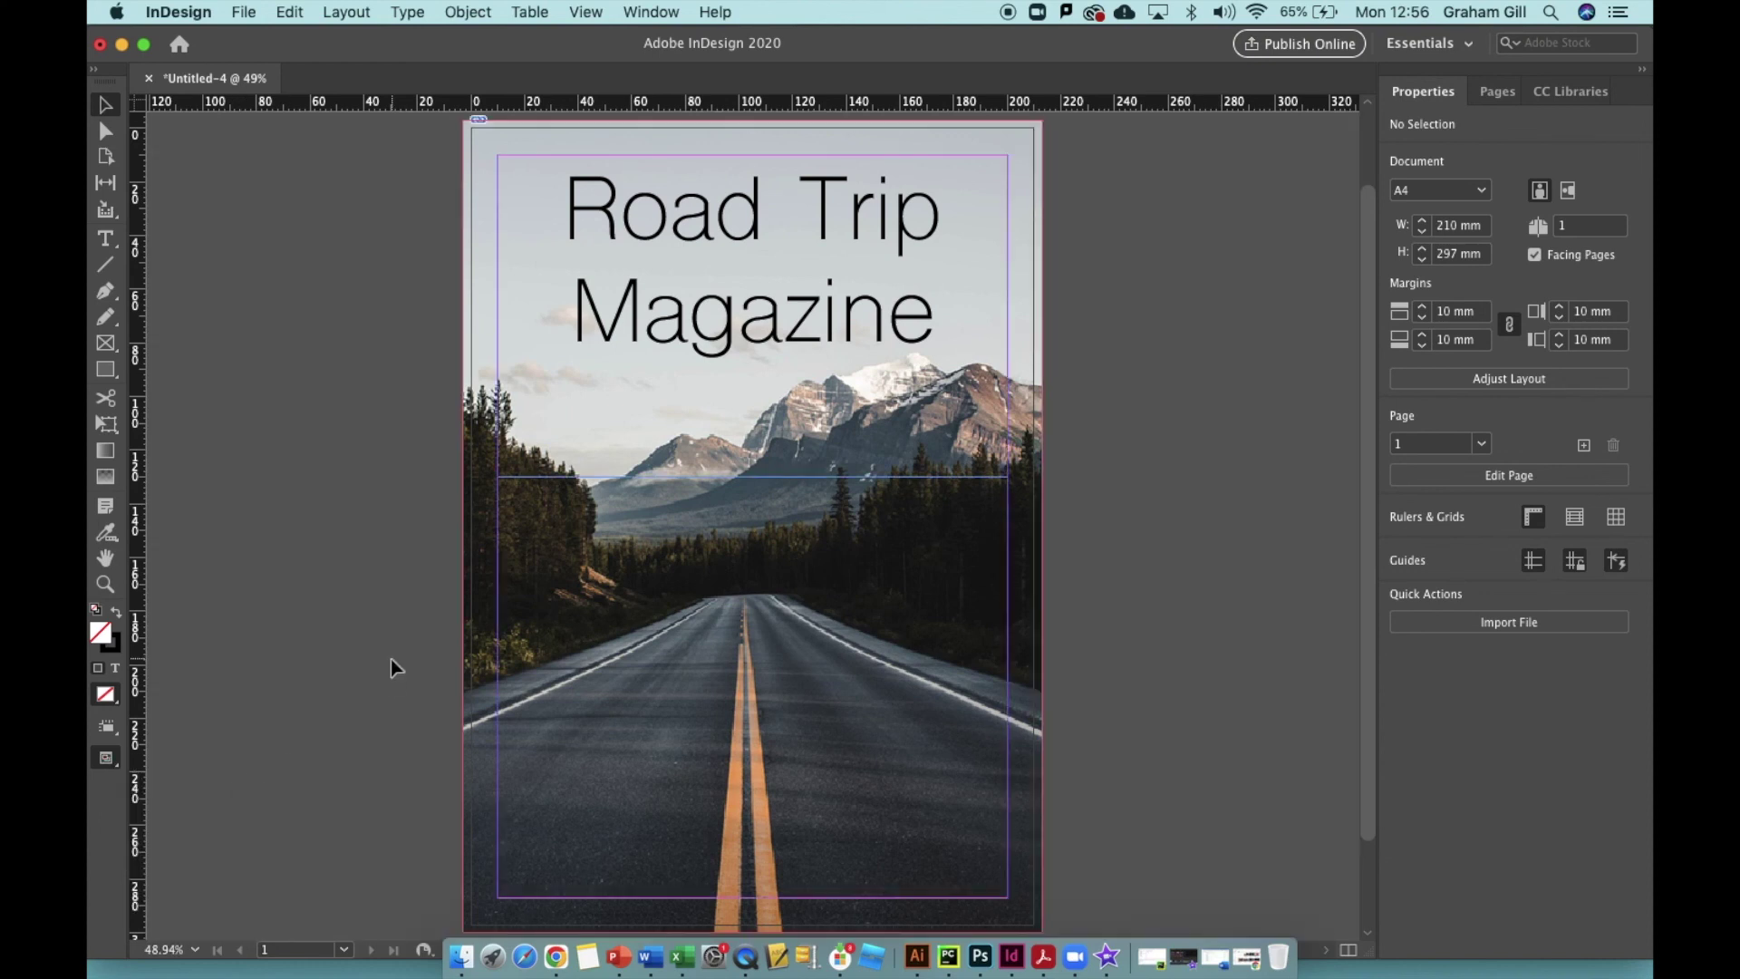